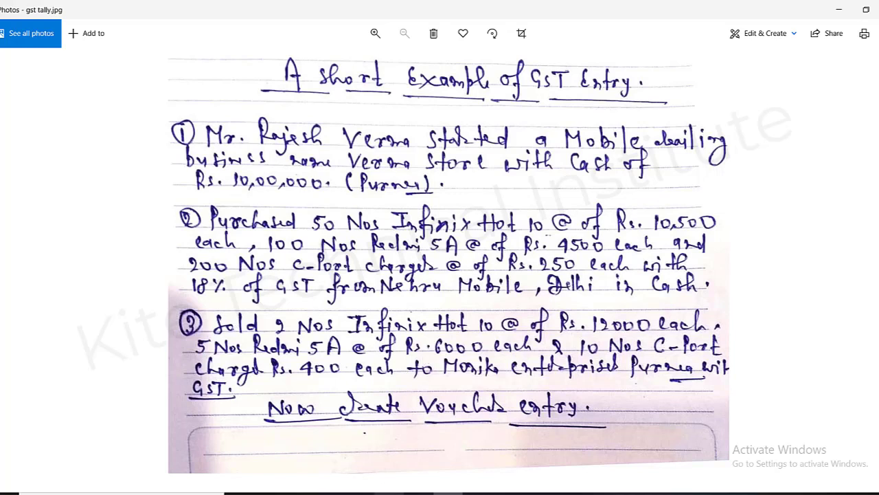
Switch to Tally.ERP 9 and start creating a company with Verma Mobile Store as its name and mailing name.
left_click(389, 493)
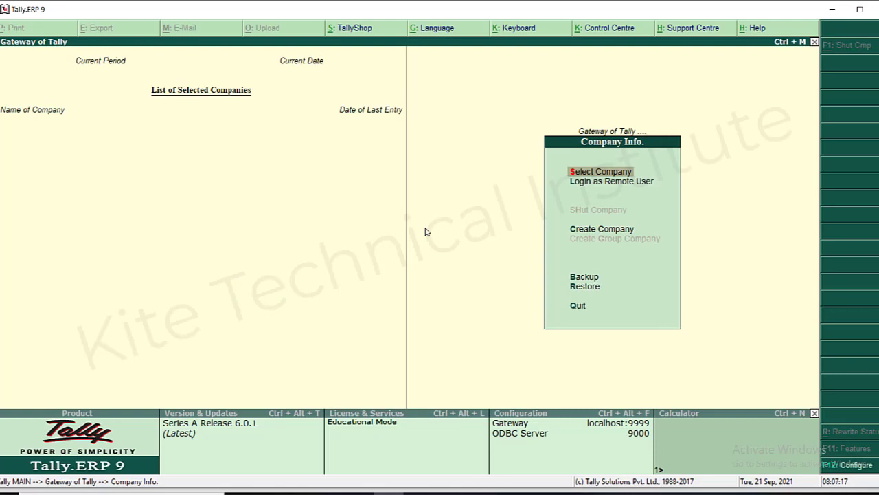
key("Down")
key("Down")
key("Down")
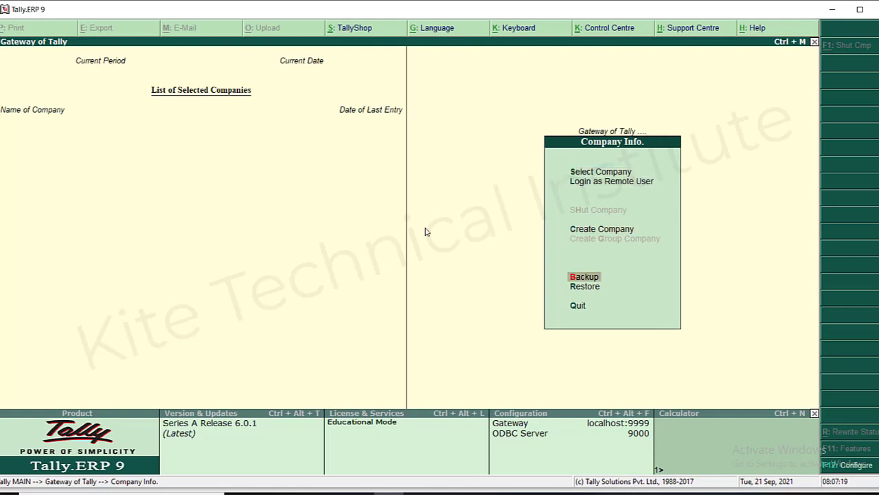
key("Up")
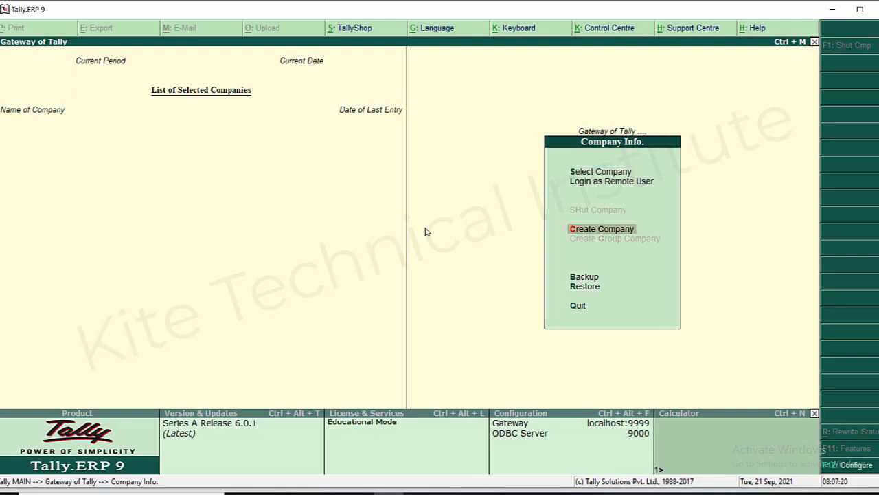
key("Return")
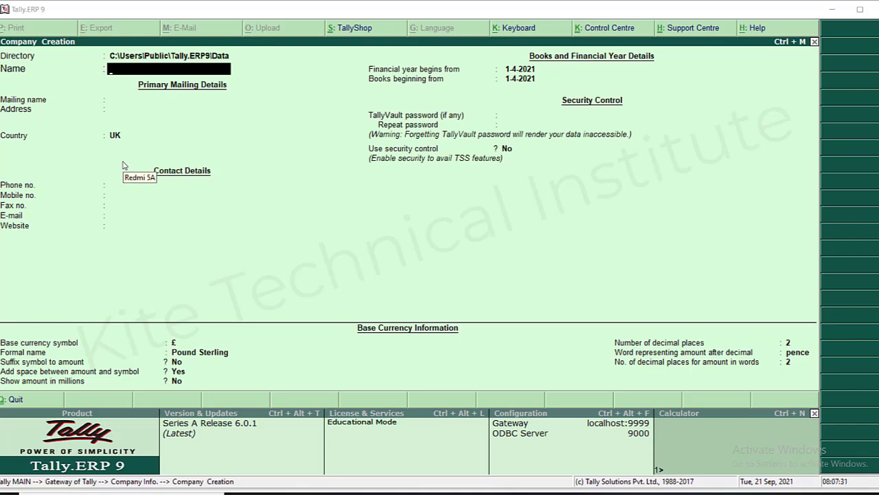
type("Ve")
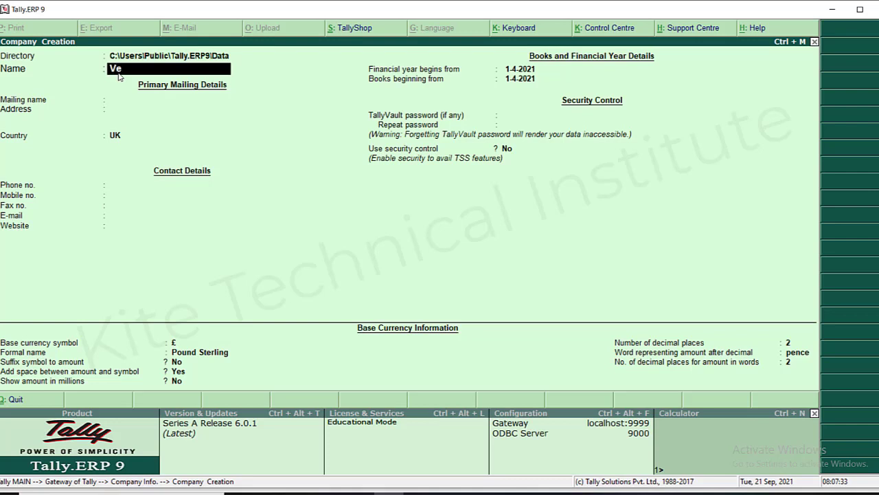
type("rma Mobile Store")
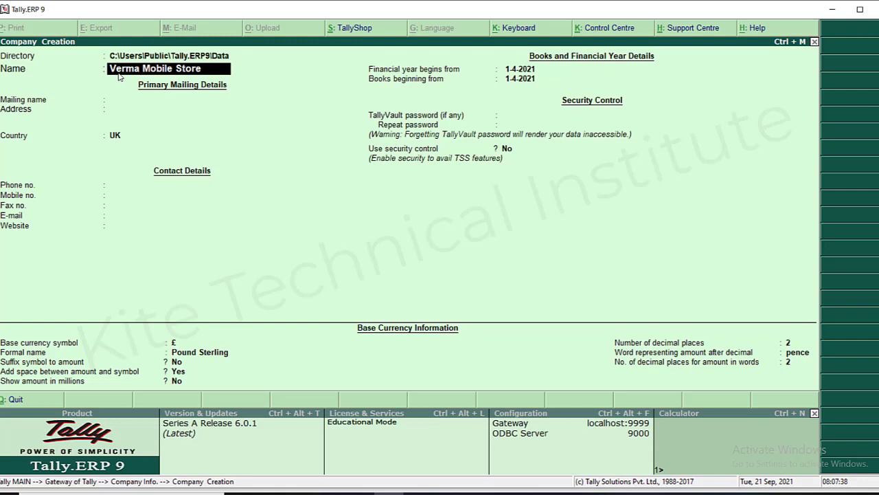
key("Return")
key("Return")
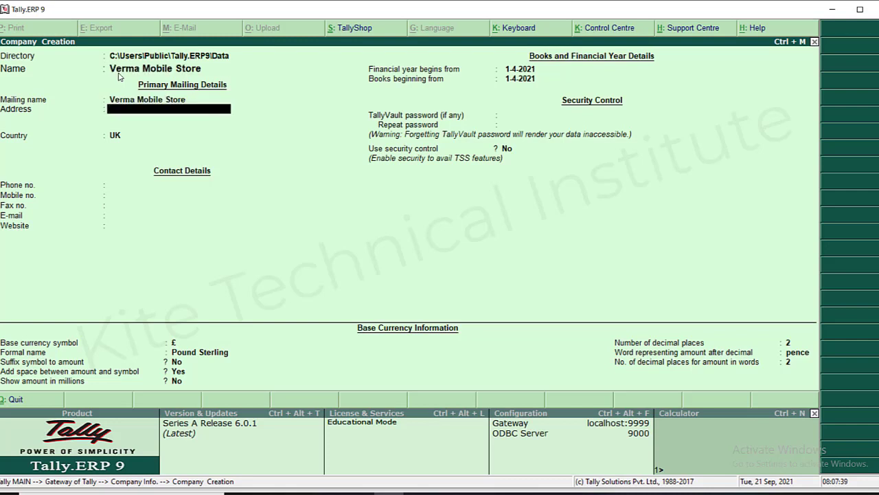
Enter the company's address and choose India as the country and Bihar as the state.
type("Purnea")
key("Return")
key("Return")
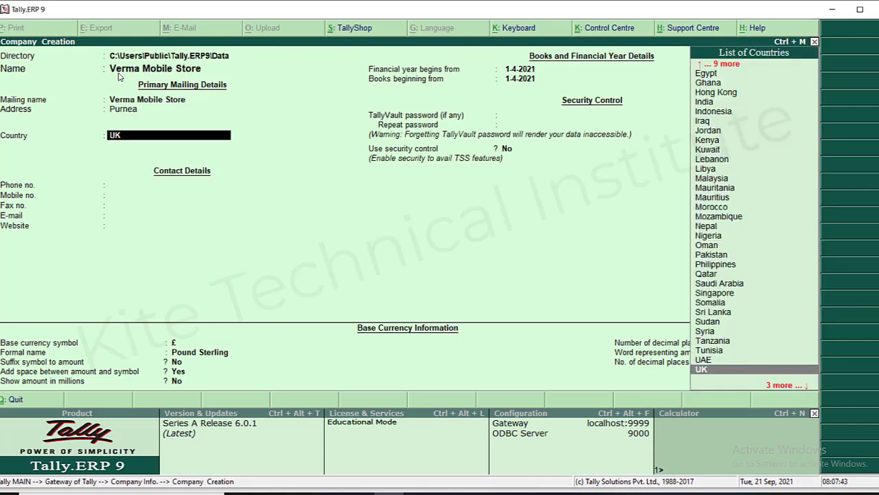
type("I")
key("Return")
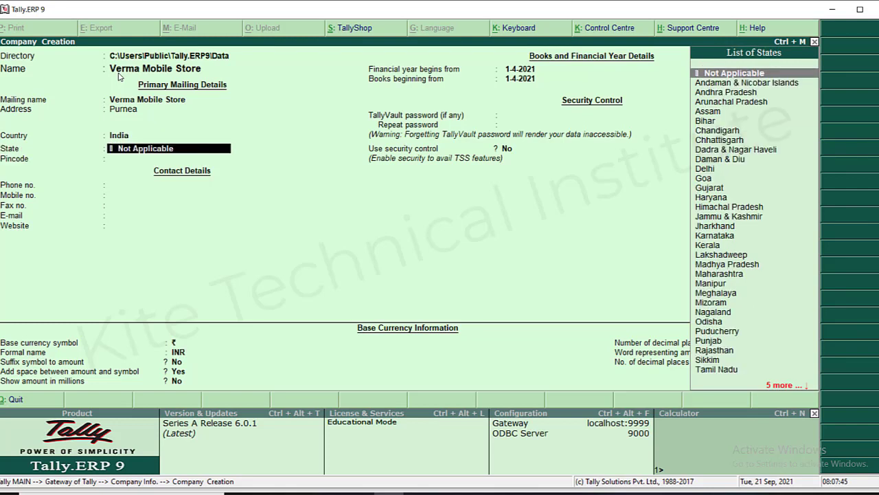
type("B")
key("Return")
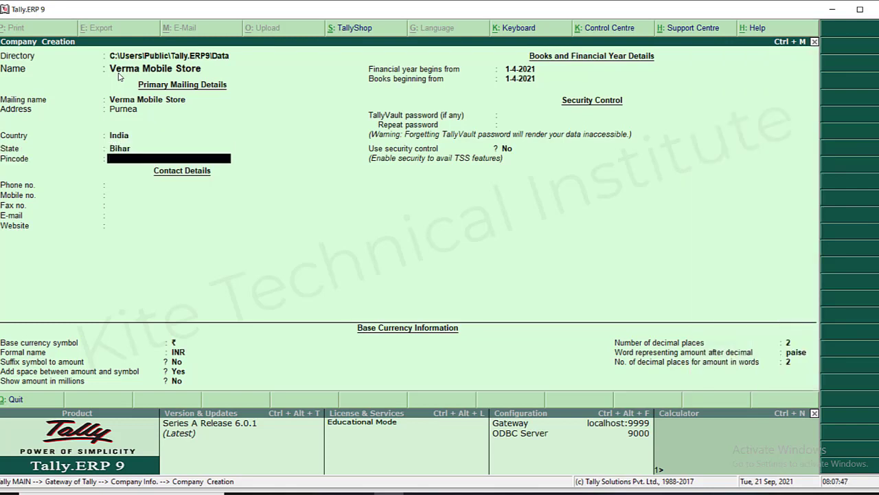
Enter the company's postal code, keep the remaining company details at their defaults, and save the new company.
type("566566")
key("Return")
key("Return")
key("Return")
key("Return")
key("Return")
key("Return")
key("Return")
key("Return")
key("Return")
key("Return")
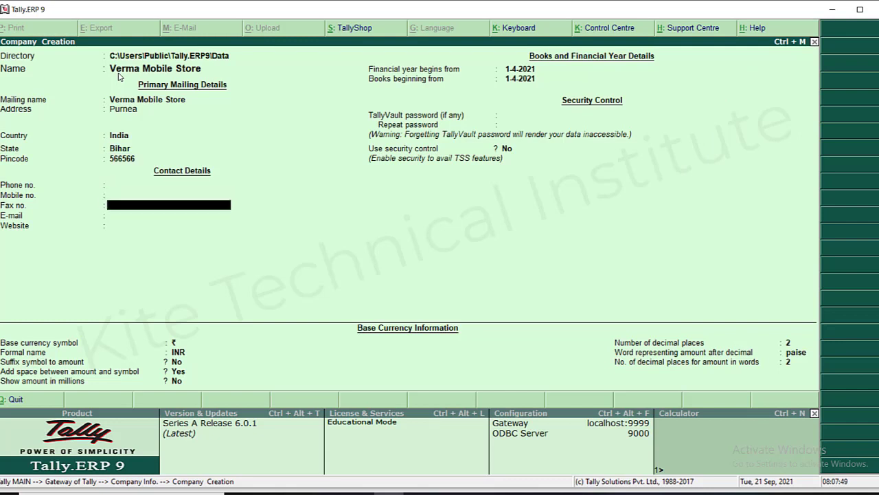
key("Return")
key("Return")
key("Return")
key("Return")
key("Return")
key("Return")
key("Return")
key("Return")
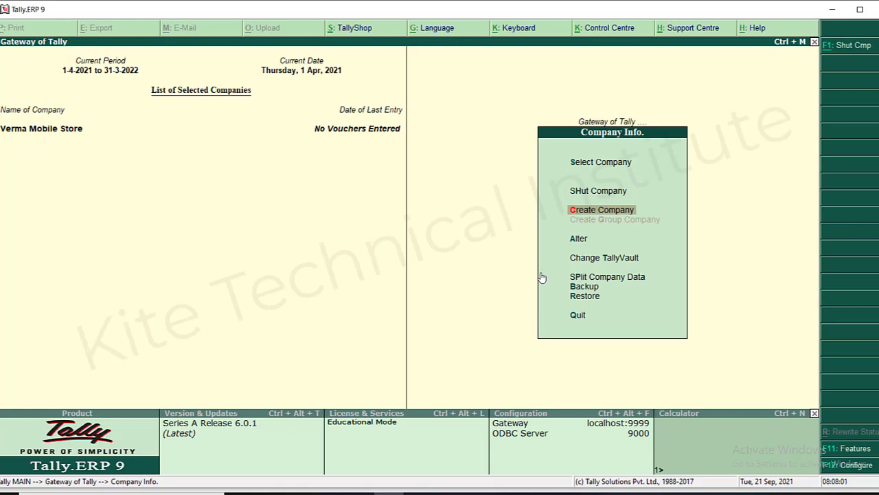
Enable Goods and Services Tax (GST) in the company's Statutory & Taxation features and open the GST details for alteration.
left_click(864, 453)
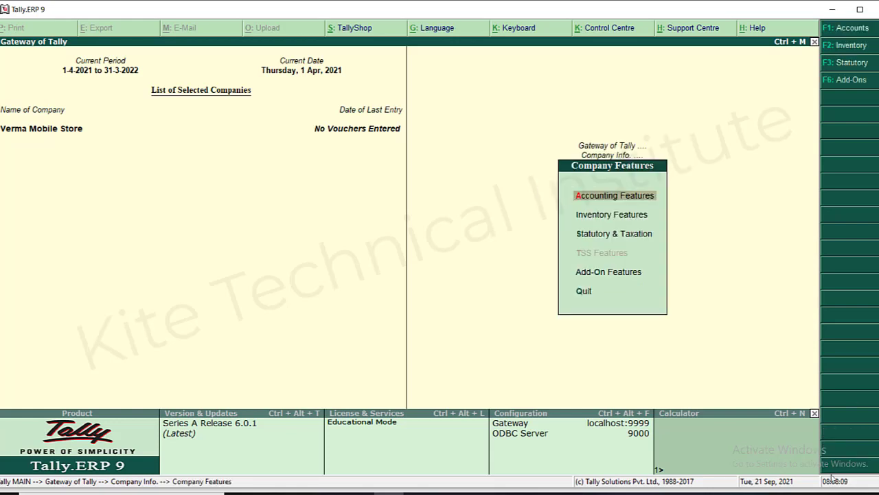
key("Down")
key("Down")
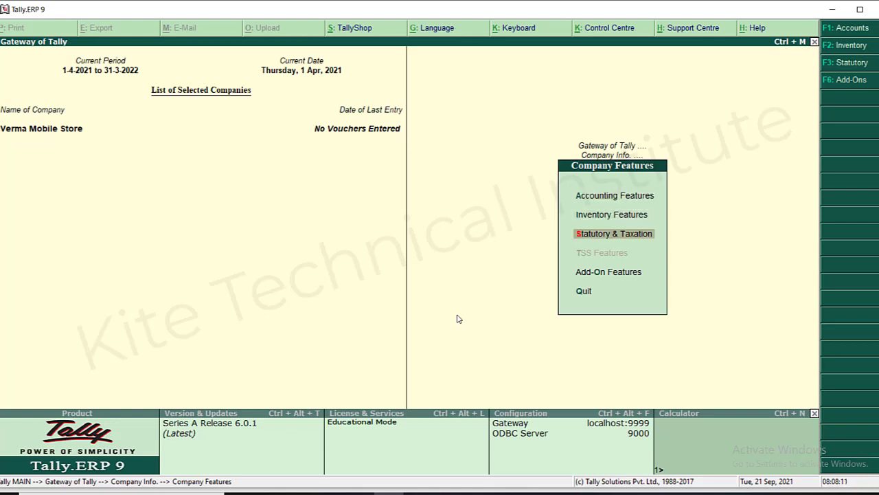
key("Return")
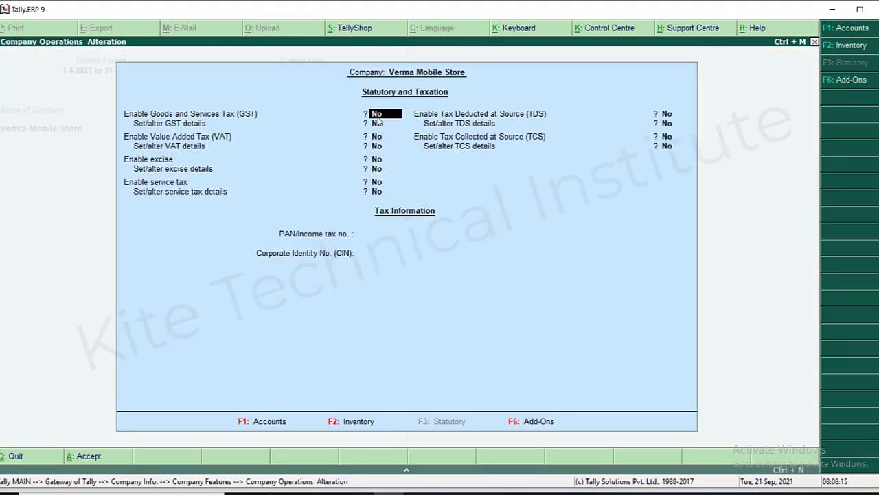
type("y")
key("Return")
type("y")
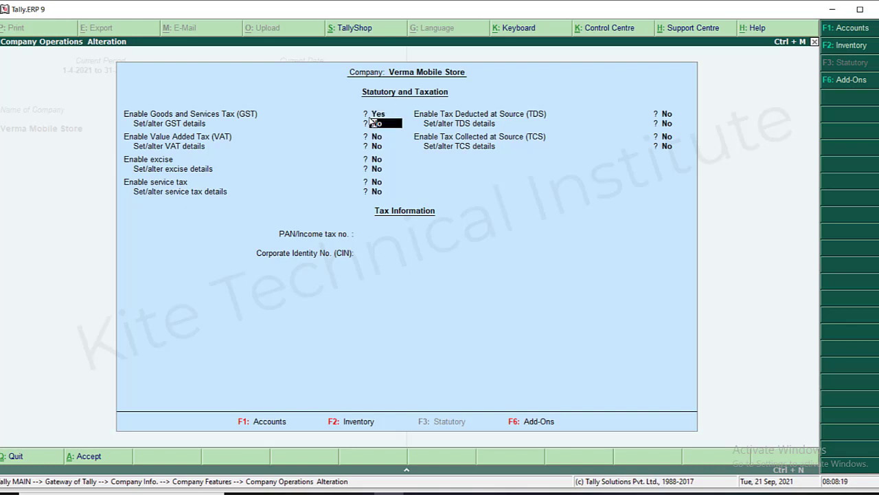
key("Return")
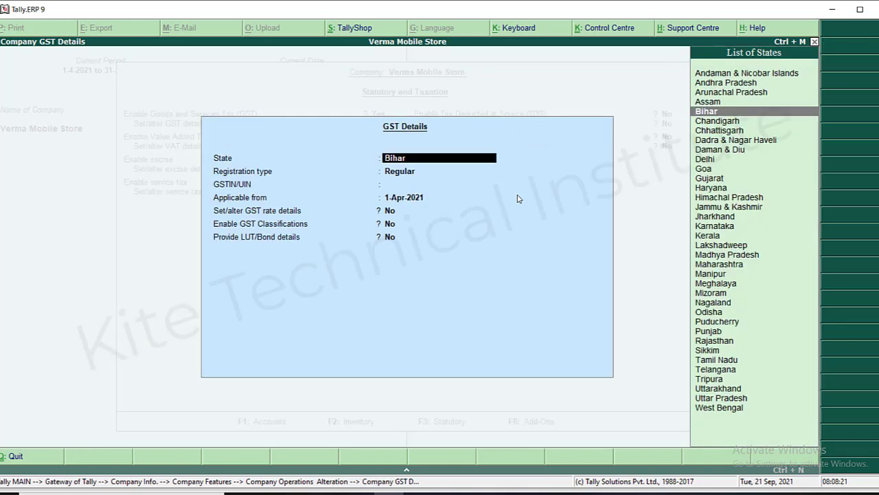
Complete the GST details with state Bihar, registration type Regular and the company's GSTIN, keeping the remaining defaults.
key("Return")
key("Return")
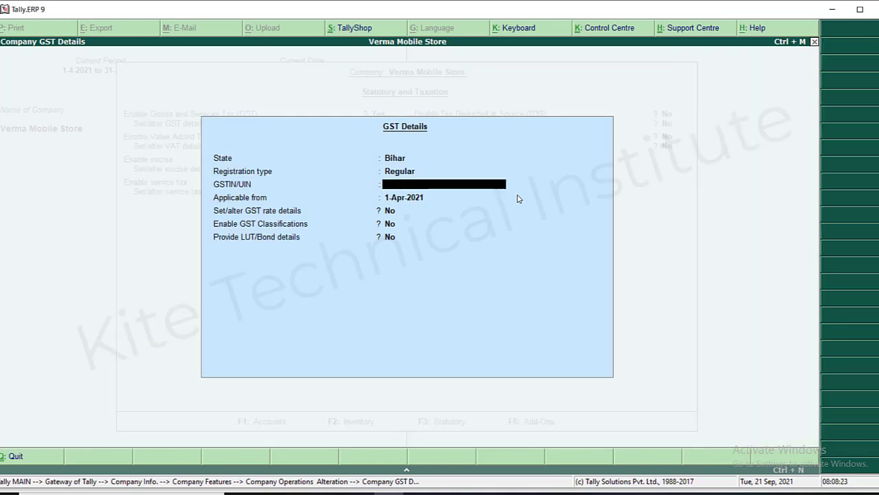
type("10CSFDSFDSFD")
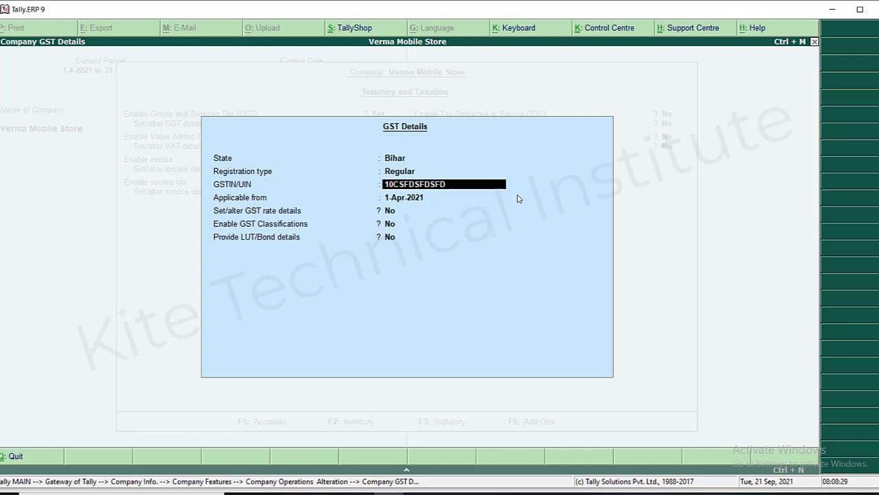
type("1F2")
key("Return")
key("Return")
key("Return")
key("Return")
key("Return")
key("Return")
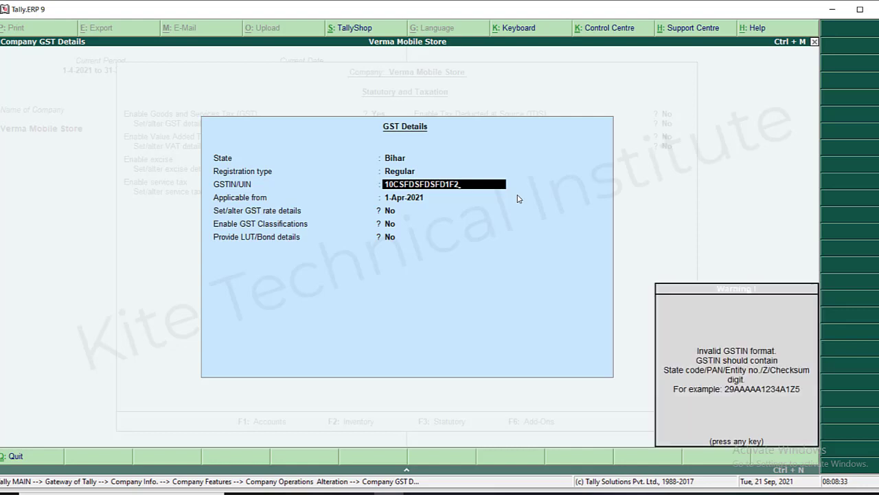
key("Return")
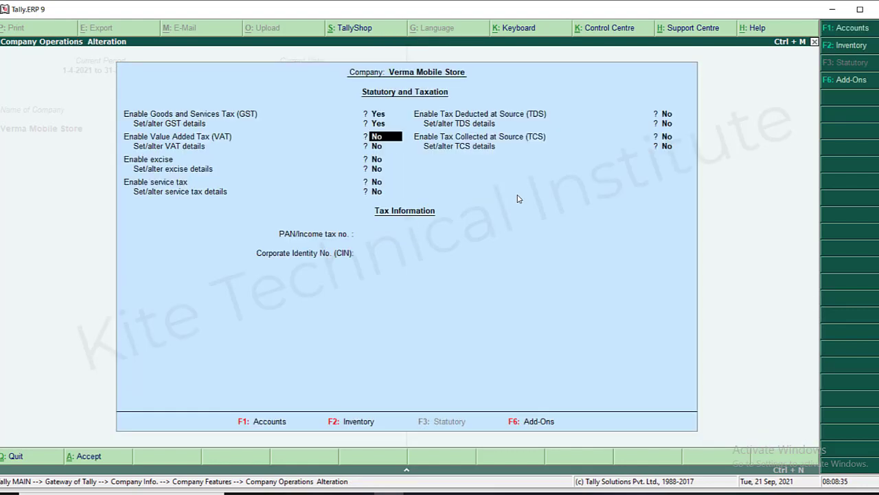
Leave the other taxes disabled, save the statutory and taxation settings, and return to the Gateway of Tally.
key("Return")
key("Return")
key("Return")
key("Return")
key("Return")
key("Return")
key("Return")
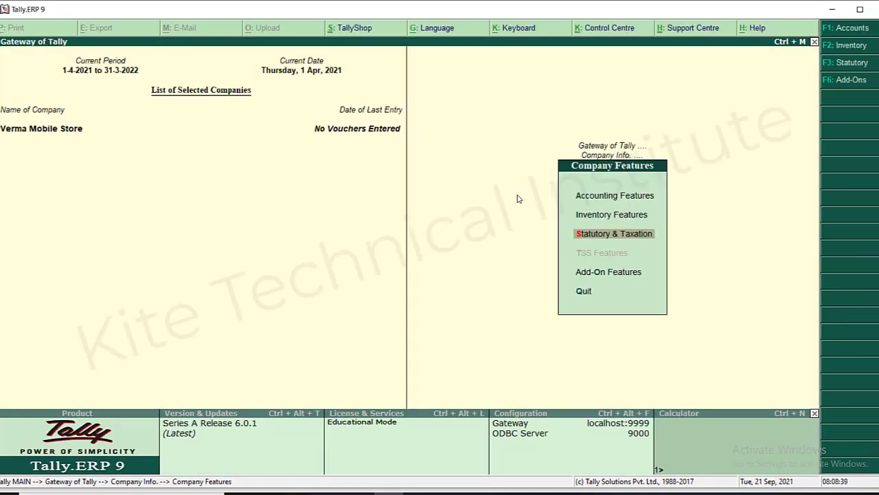
key("Escape")
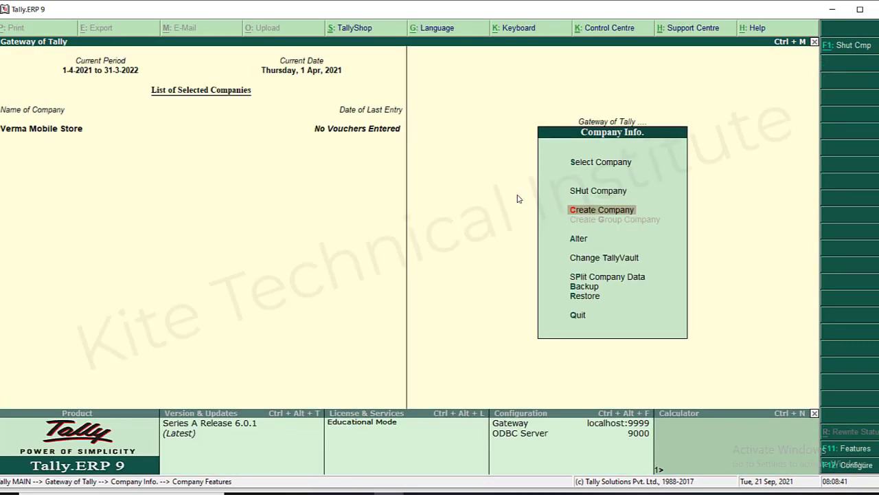
key("Escape")
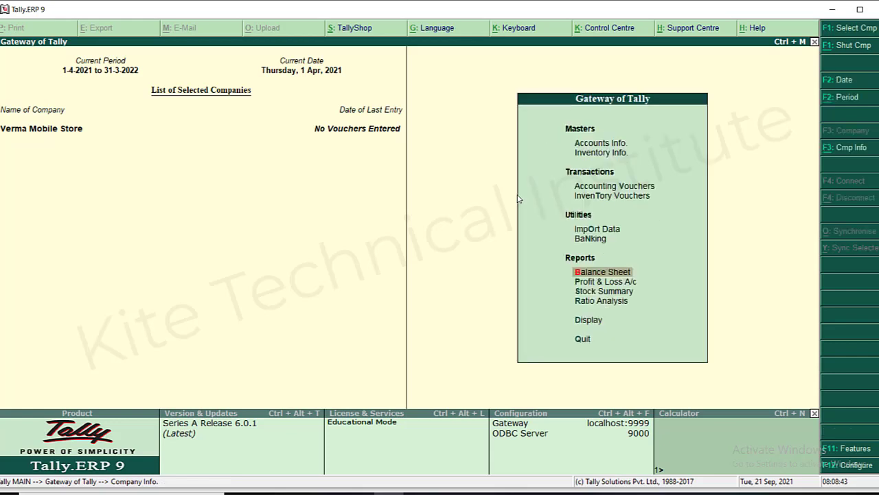
Open accounting voucher entry, check the transactions in the gst tally.jpg image, and change the voucher type to Receipt.
key("Up")
key("Up")
key("Up")
key("Up")
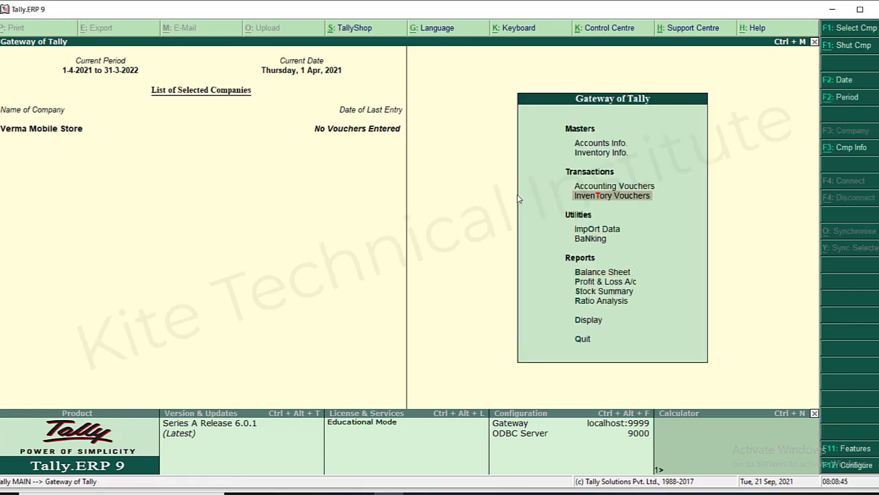
key("Return")
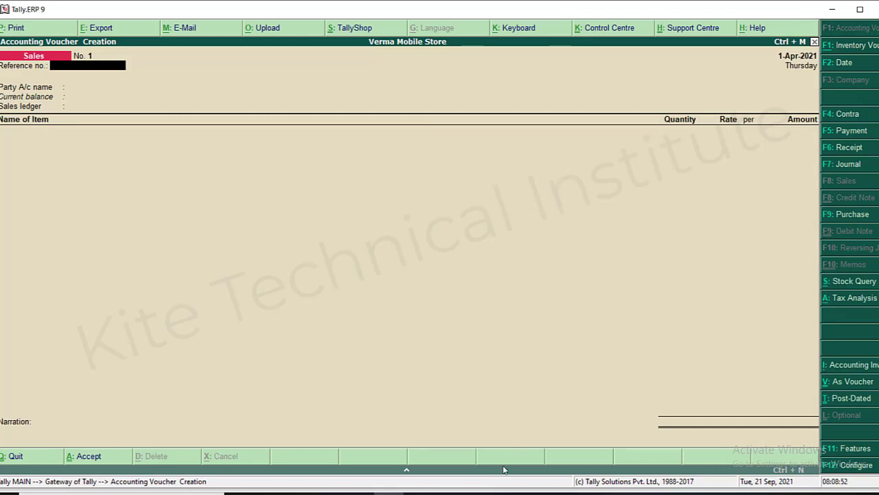
left_click(448, 493)
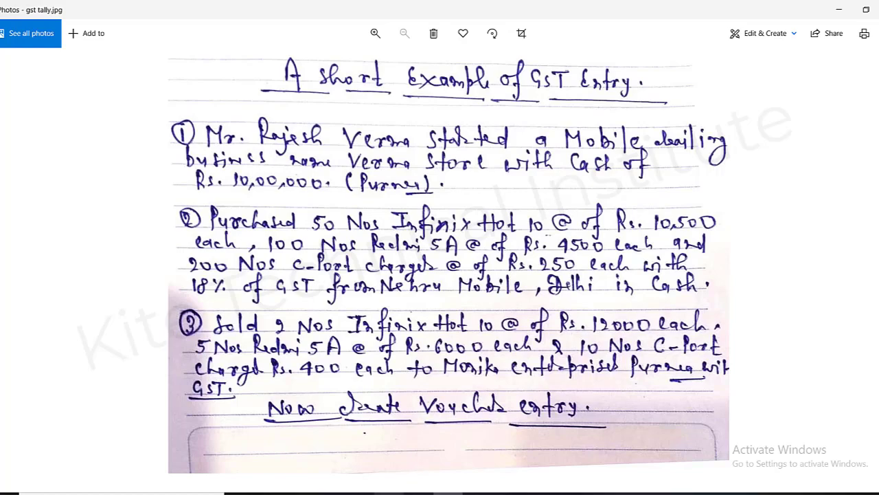
left_click(389, 493)
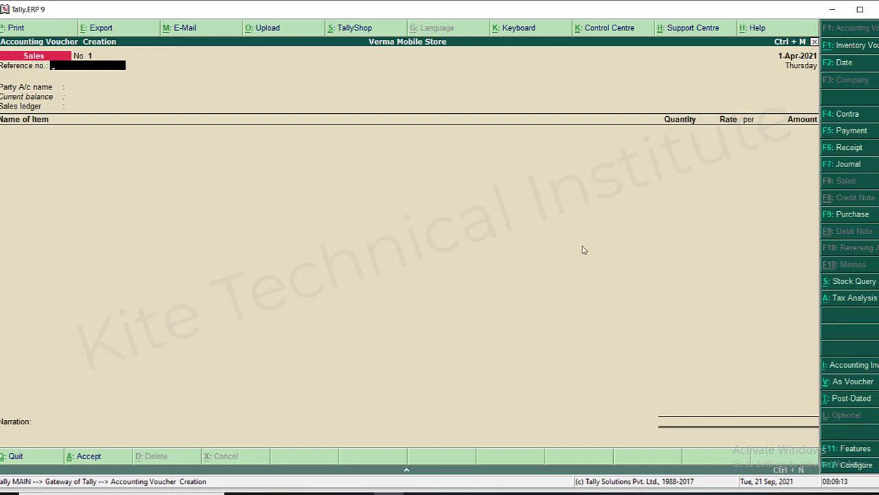
key("F6")
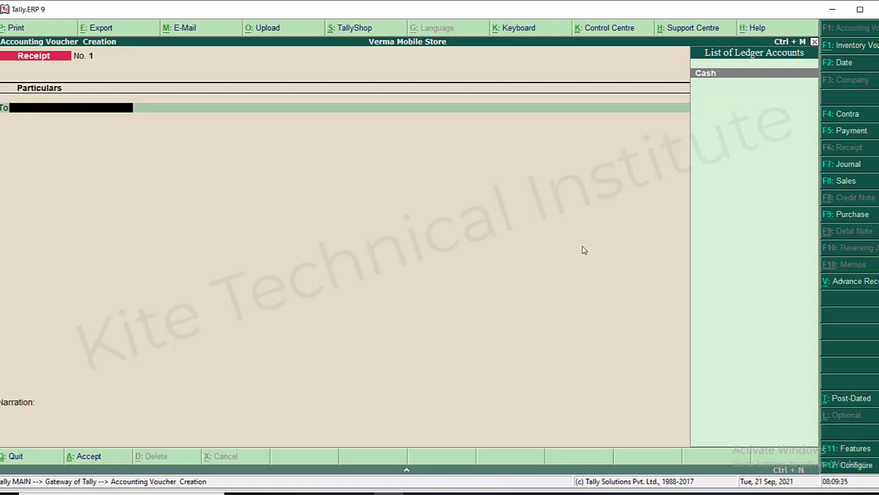
Create a new ledger from the receipt voucher named Capital A/c and place it under the Capital Account group.
key("alt+c")
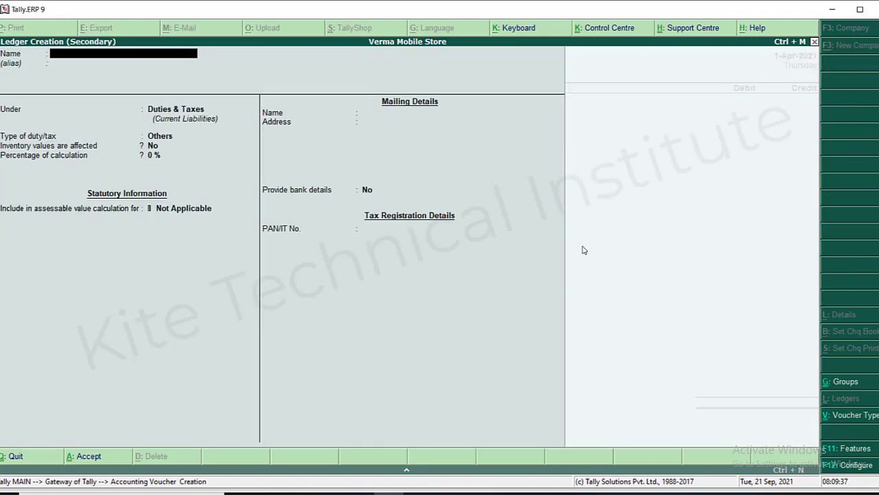
type("Cap")
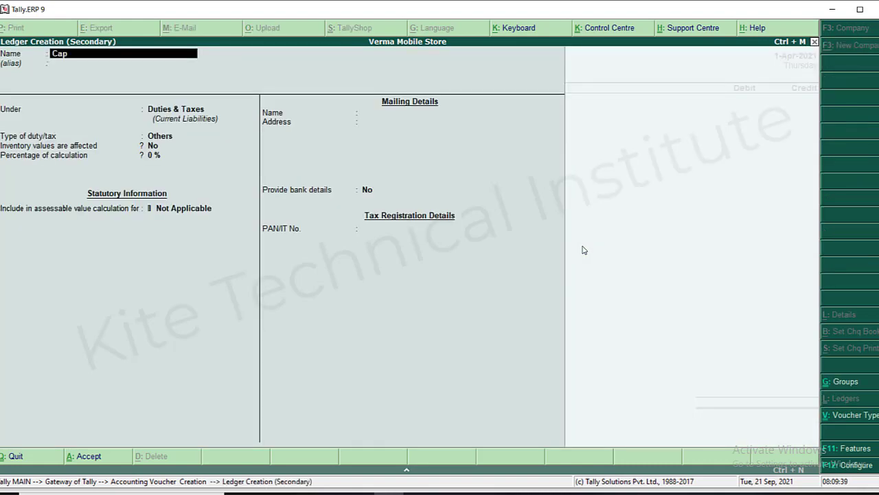
type("ital A/c")
key("Return")
key("Return")
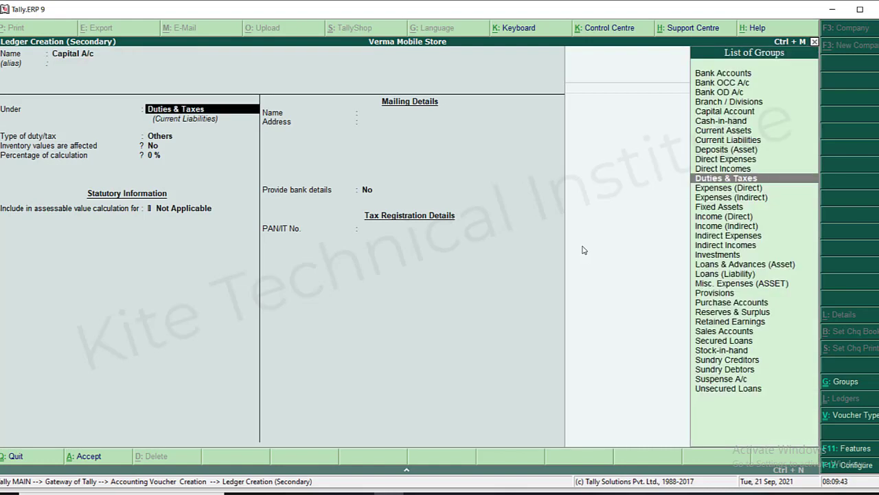
type("C")
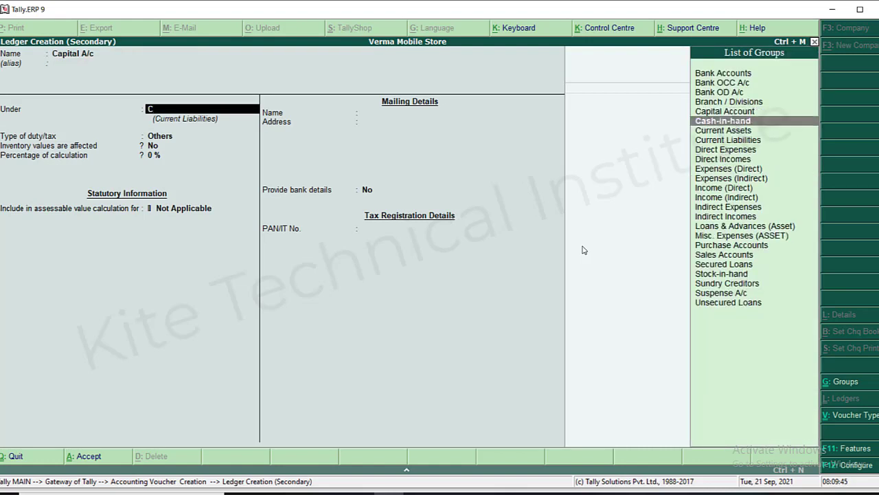
key("Down")
key("Down")
key("Up")
key("Up")
key("Return")
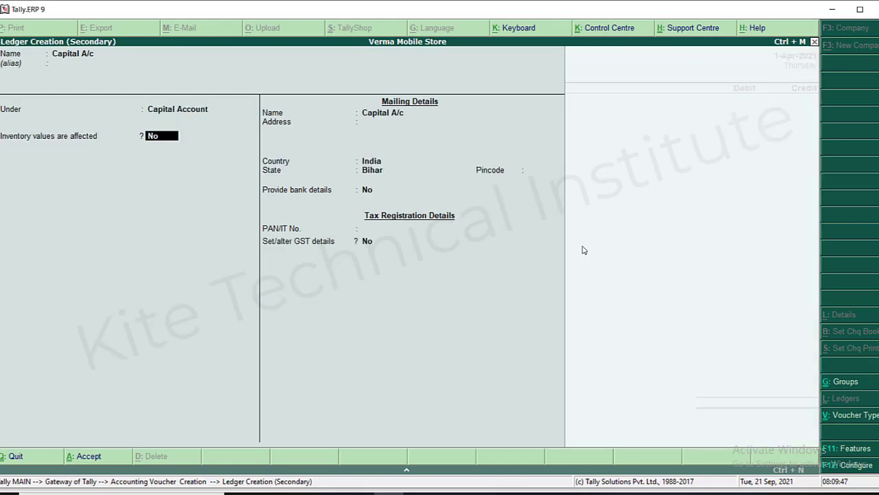
Keep the remaining defaults for the Capital A/c ledger and save it.
key("Return")
key("Return")
key("Return")
key("Return")
key("Return")
key("Return")
key("Return")
key("Return")
key("Return")
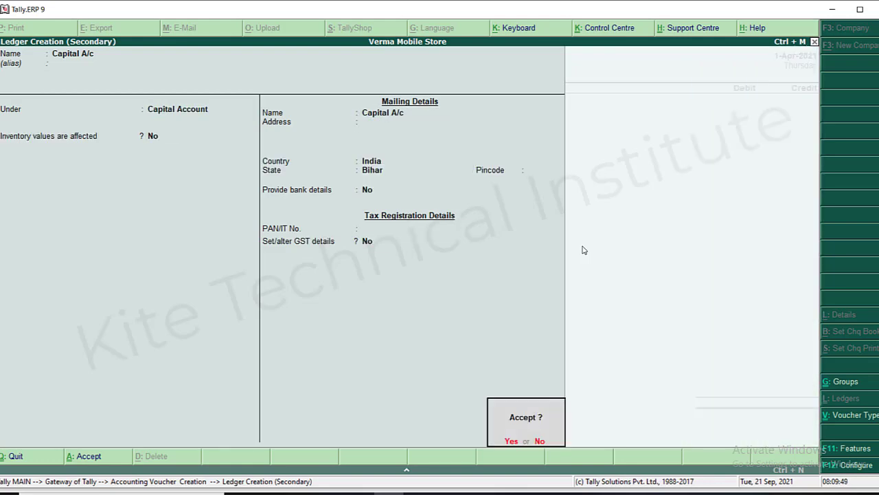
Credit Capital A/c with 1000000 in the receipt voucher.
type("1000")
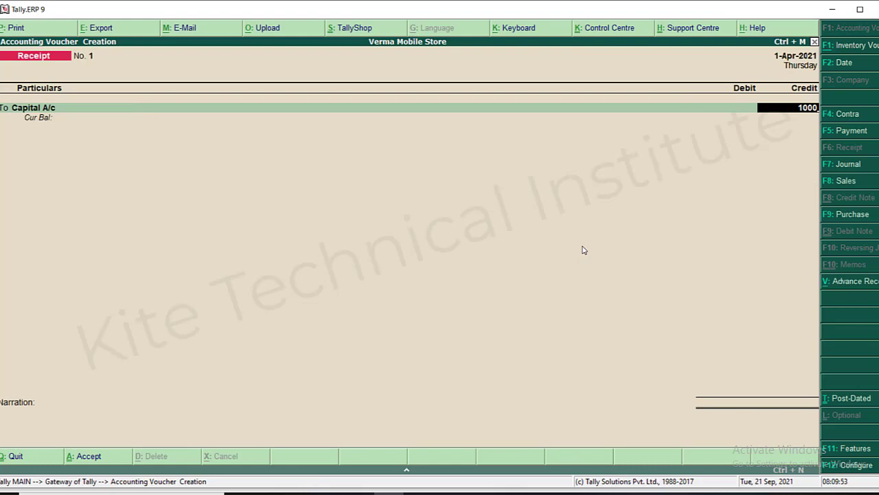
type("0000")
key("Return")
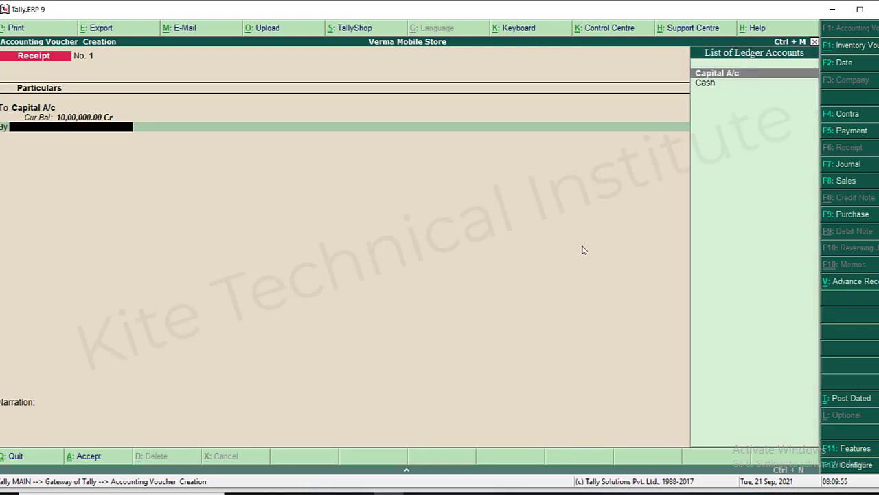
Debit the Cash ledger with the full capital amount and save the receipt voucher without a narration.
key("Return")
key("BackSpace")
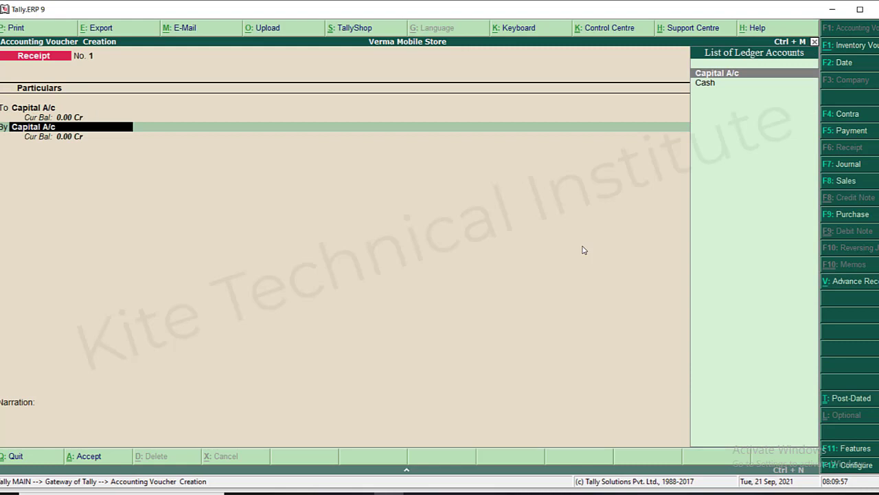
key("Down")
key("Return")
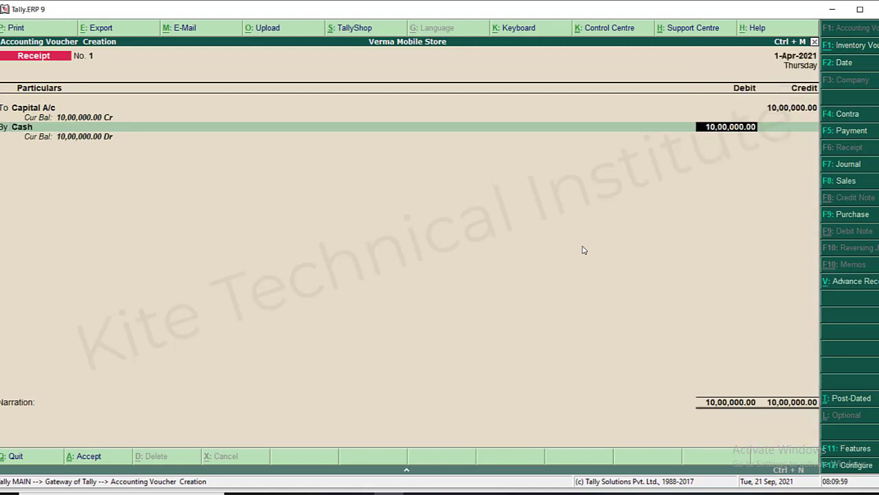
key("Return")
key("Return")
key("Return")
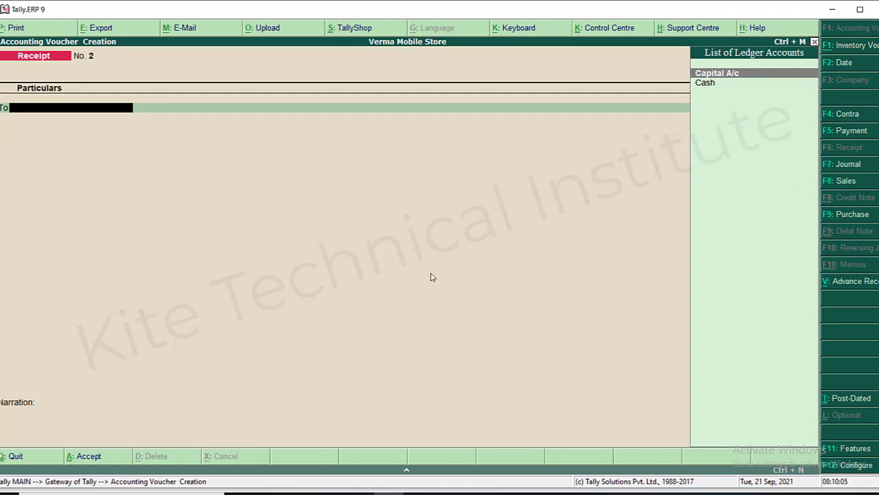
Change the voucher type to Purchase, leave the supplier invoice details blank, and choose Cash as the party account after checking gst tally.jpg.
left_click(849, 215)
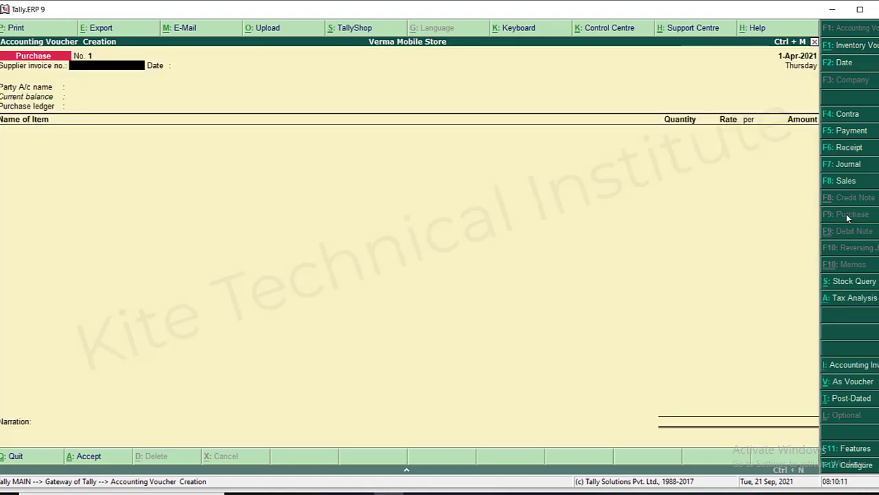
key("Return")
key("Return")
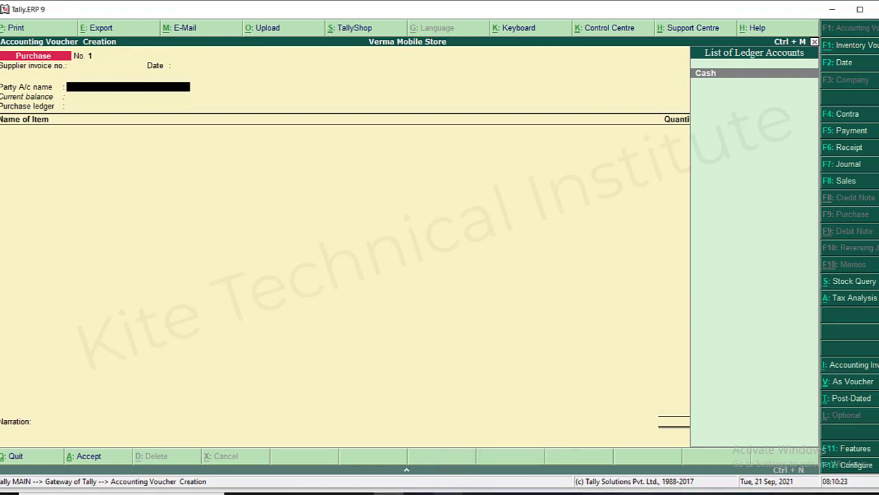
left_click(448, 493)
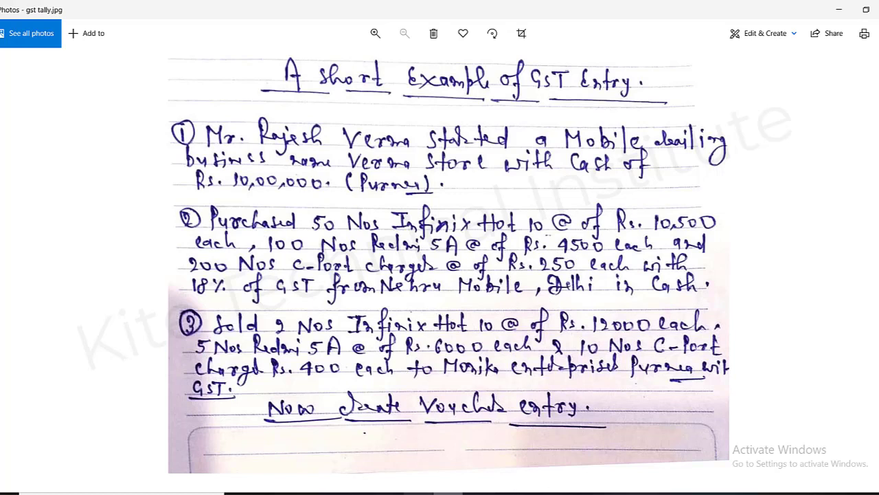
left_click(388, 492)
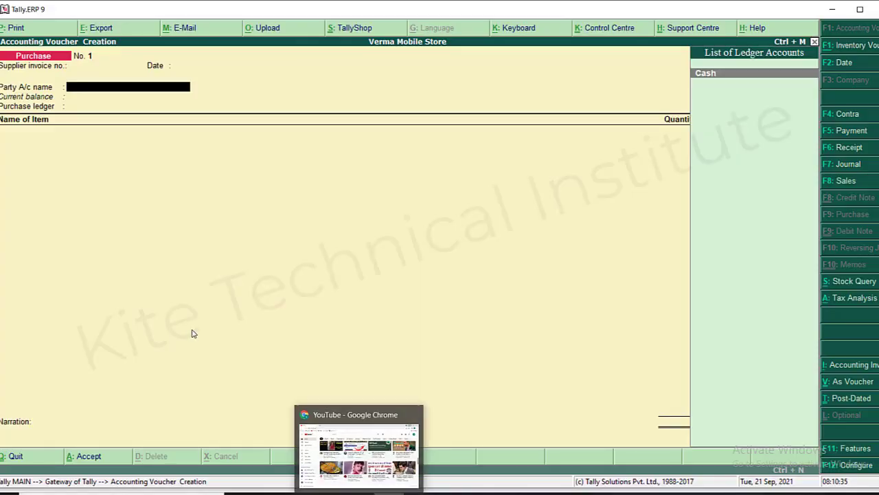
key("Return")
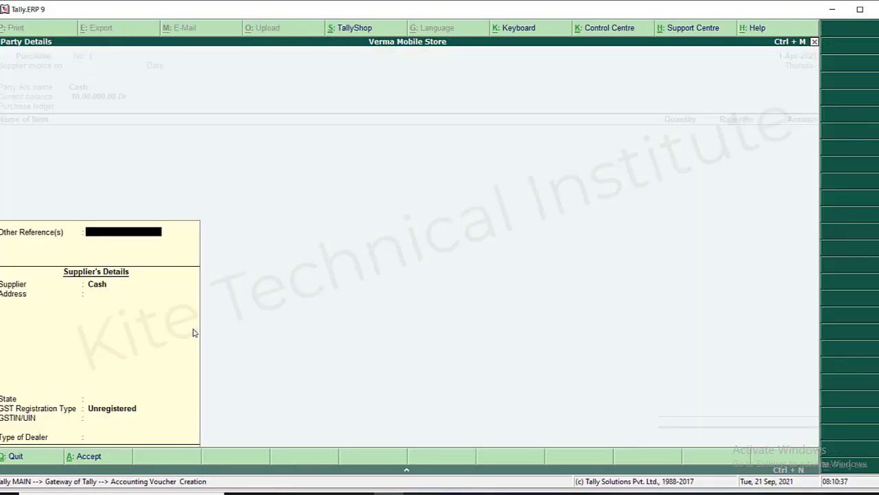
Enter Nehru Mobile as the supplier in the party details, leave the address blank, and set the state to Delhi.
key("Return")
type("N")
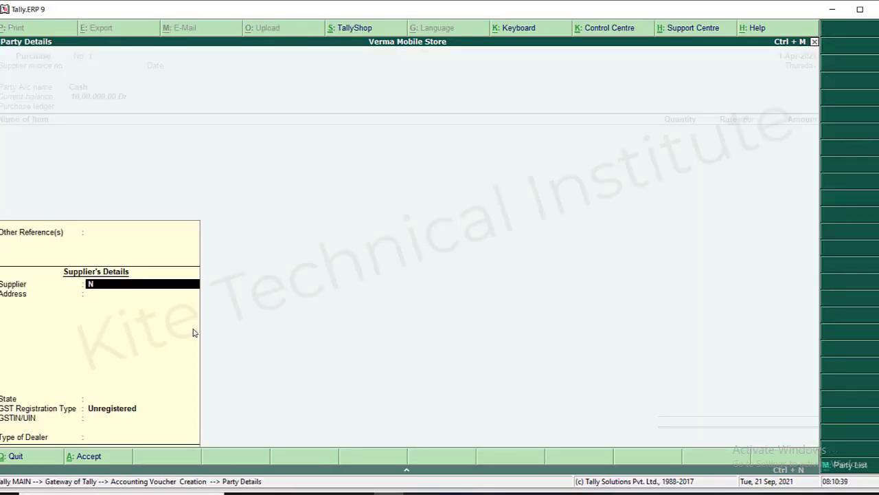
type("ehru Mobile")
key("Return")
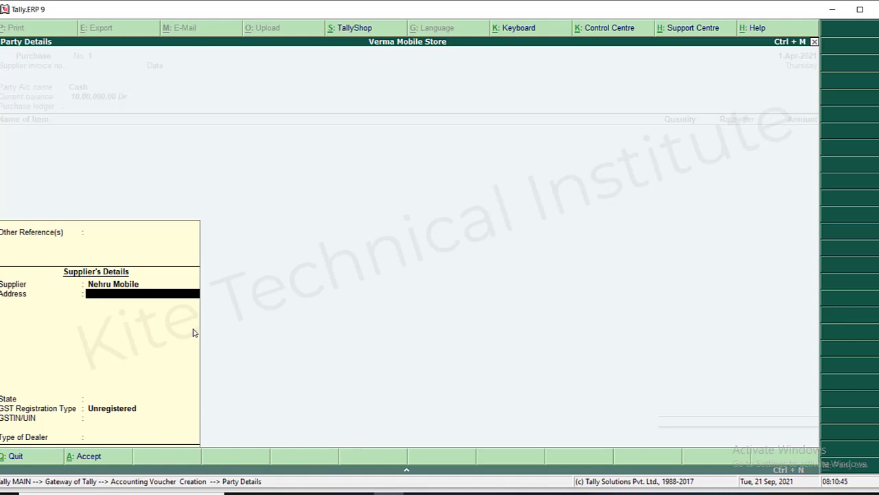
key("Return")
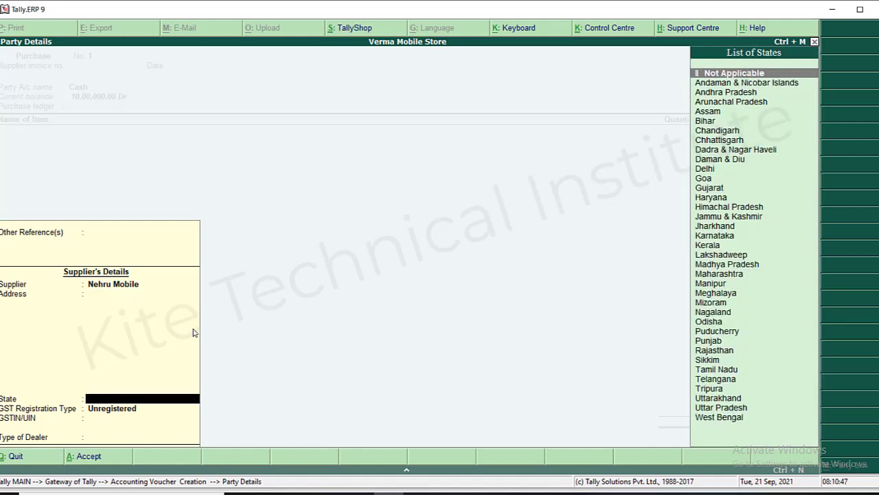
type("D")
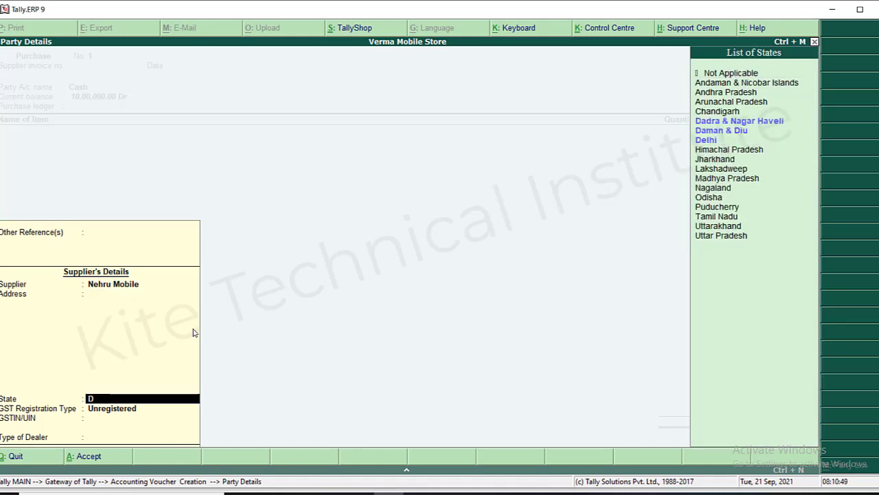
key("Down")
key("Down")
key("Down")
key("Return")
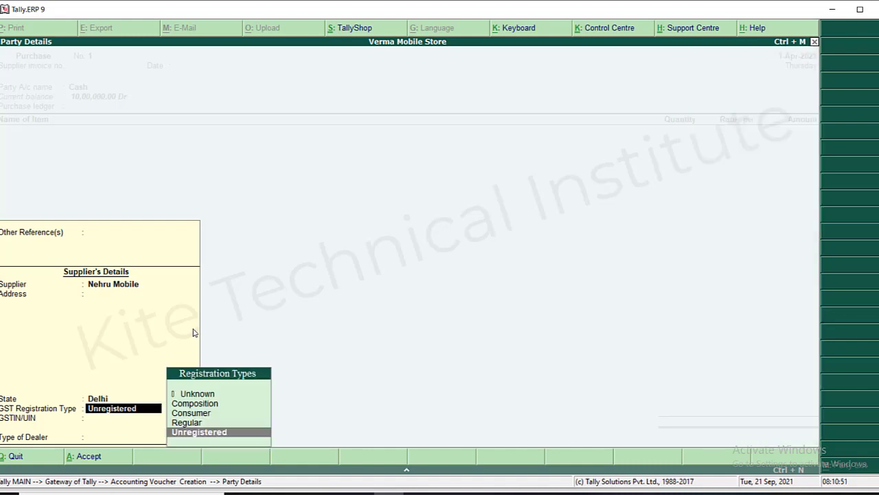
Set the supplier's GST registration type to Regular, enter the supplier's GSTIN, and accept the party details.
key("Up")
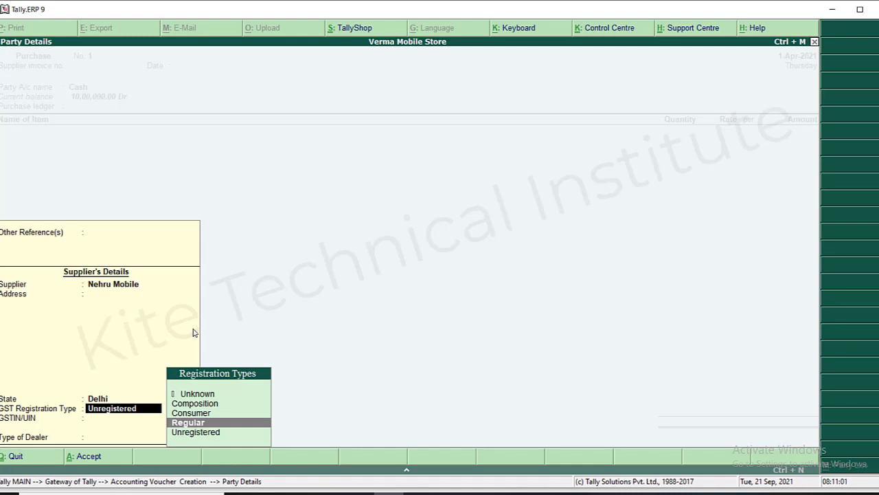
key("Return")
type("SDFDSFDS6466")
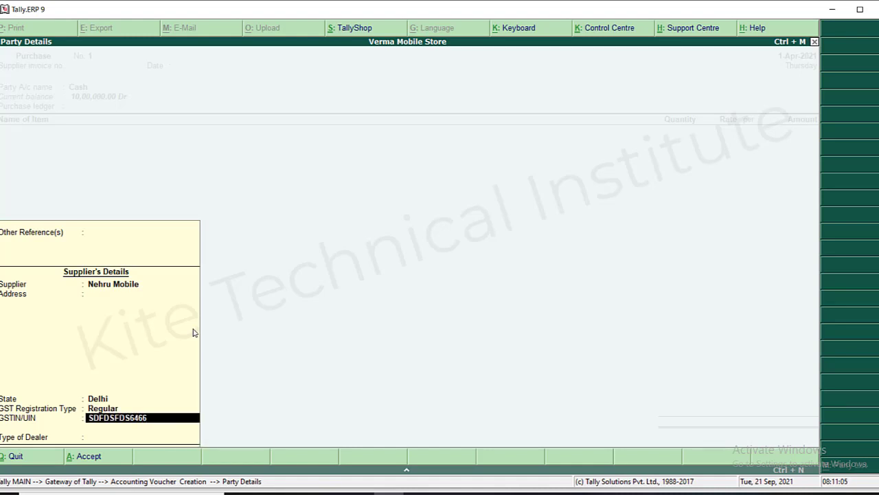
key("Return")
key("Return")
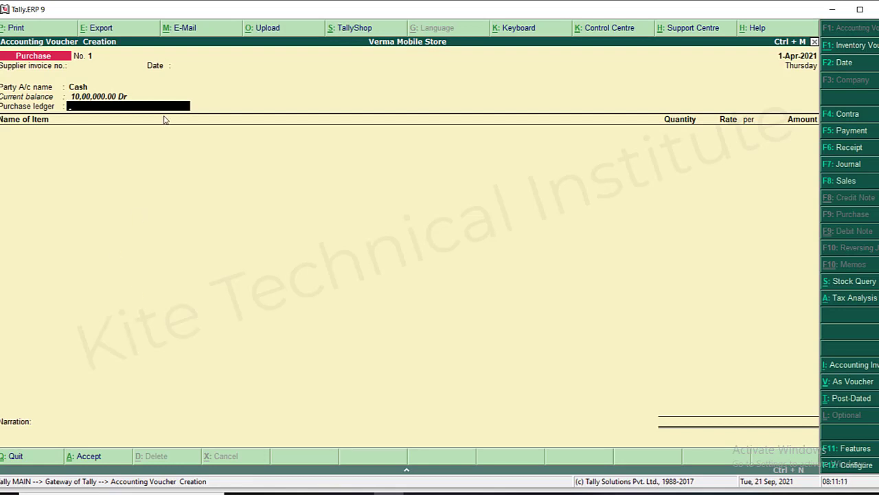
left_click(507, 493)
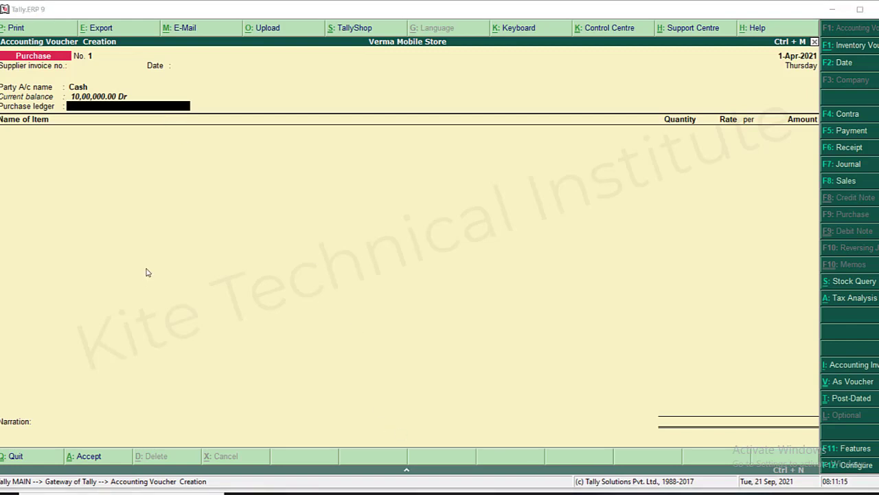
left_click(172, 151)
key("Return")
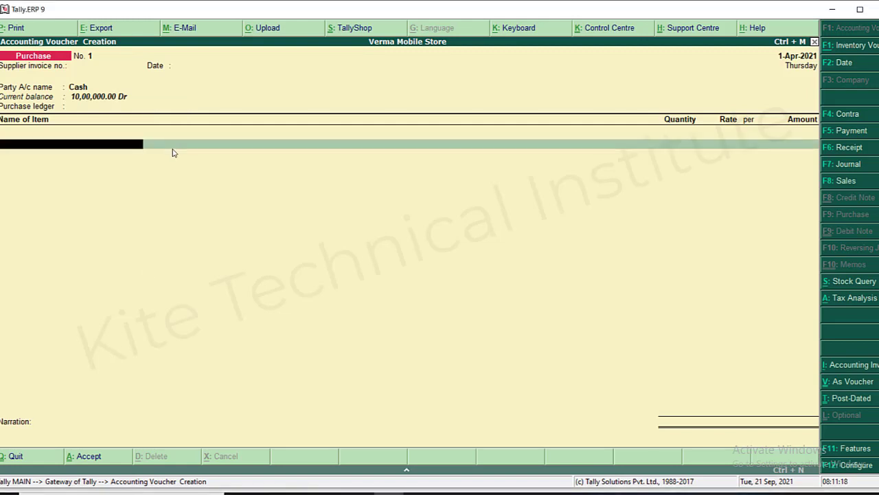
left_click(102, 108)
Create a new ledger from the purchase voucher named Purchase A/c and place it under the Purchase Accounts group.
key("alt+c")
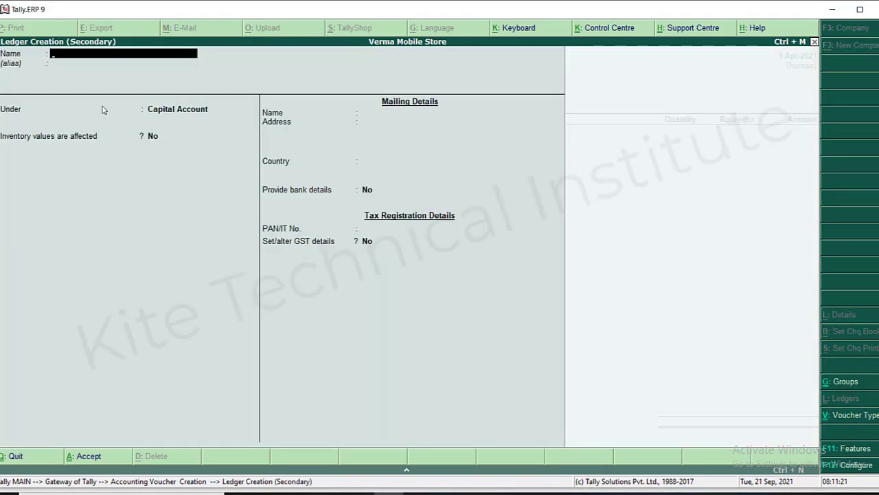
type("Purchase A/c")
key("Return")
key("Return")
type("P")
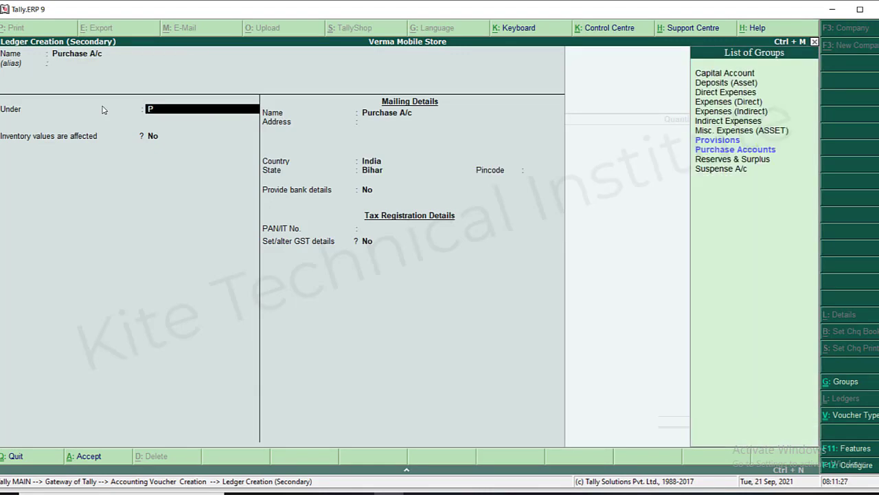
key("Down")
key("Down")
key("Return")
Keep GST applicable for the Purchase A/c ledger, set its type of supply to Goods, and save the ledger.
key("Return")
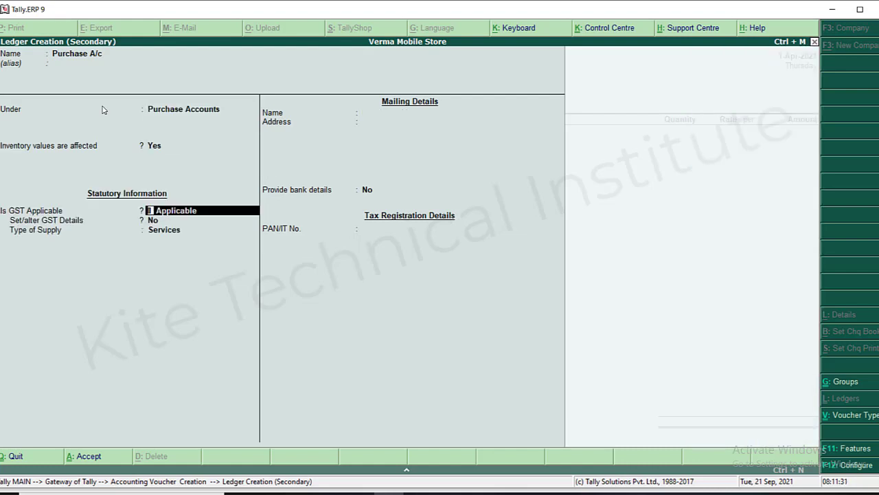
key("Return")
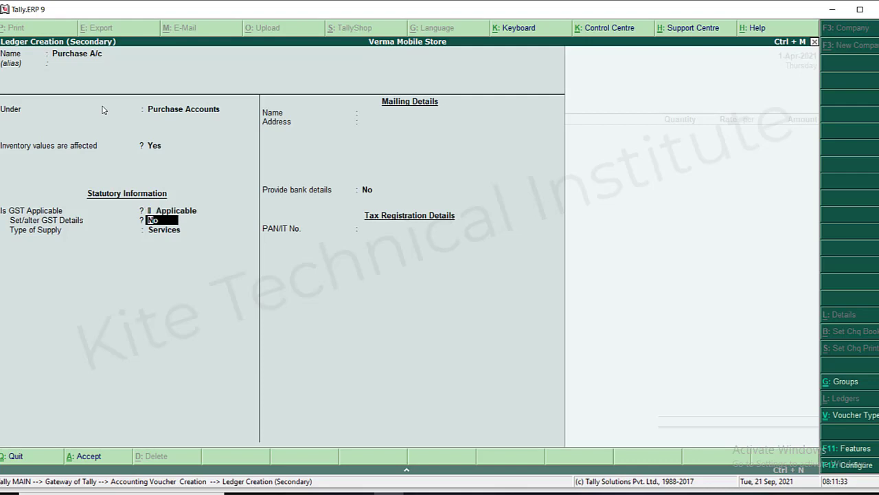
key("Return")
key("Up")
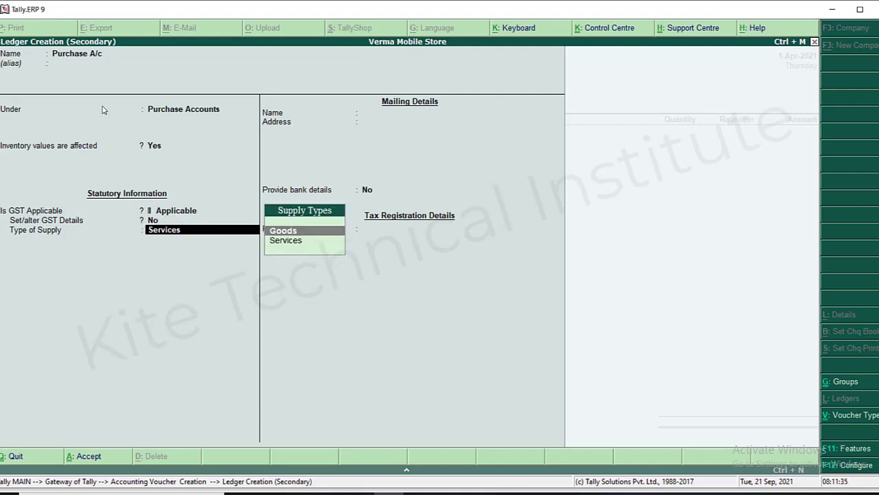
key("Return")
key("Return")
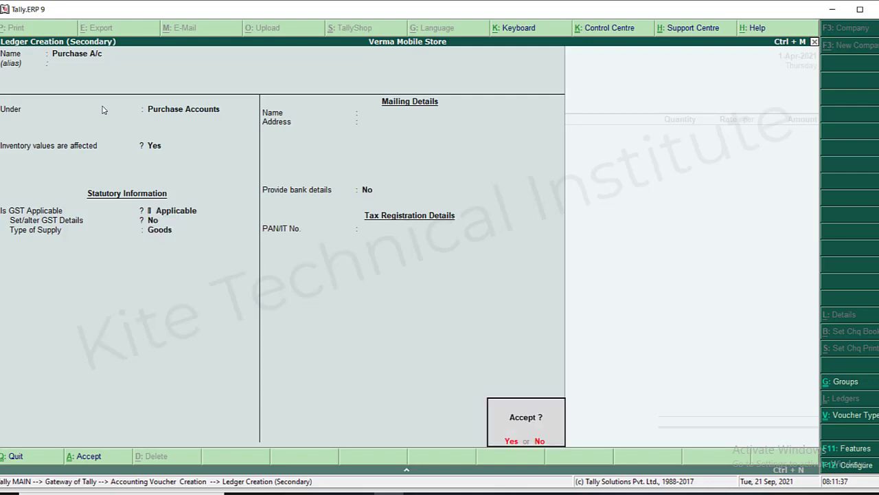
key("Return")
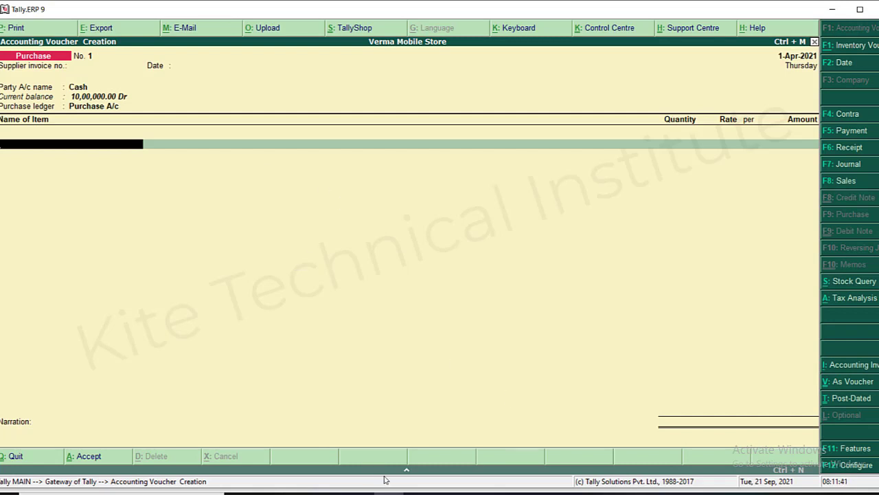
Review the purchased items, quantities and rates in the gst tally.jpg image and return to the purchase voucher in Tally.ERP 9.
left_click(448, 494)
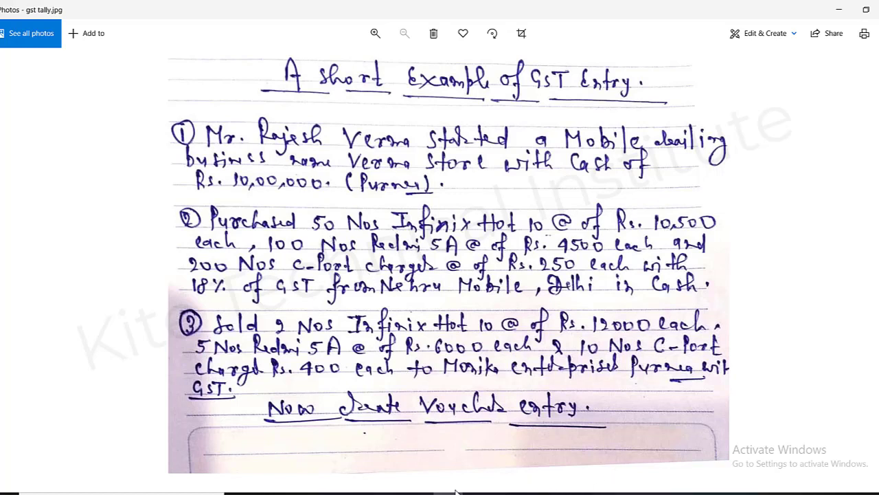
left_click(388, 493)
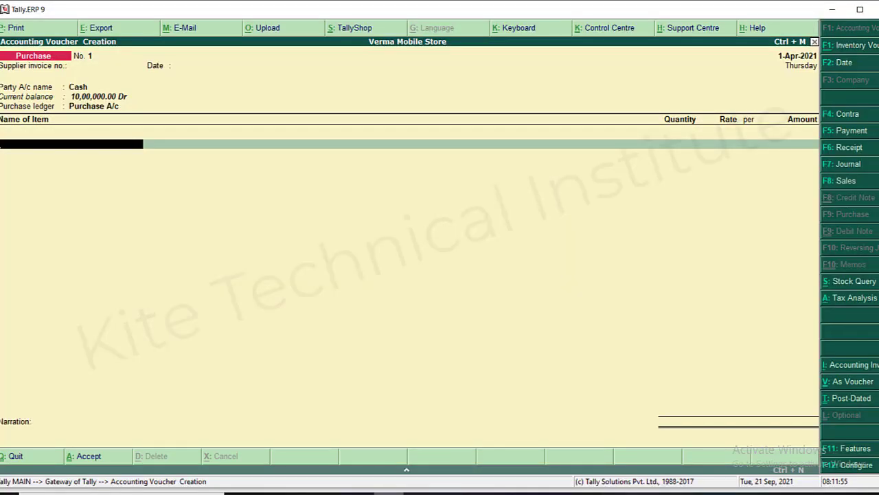
right_click(508, 493)
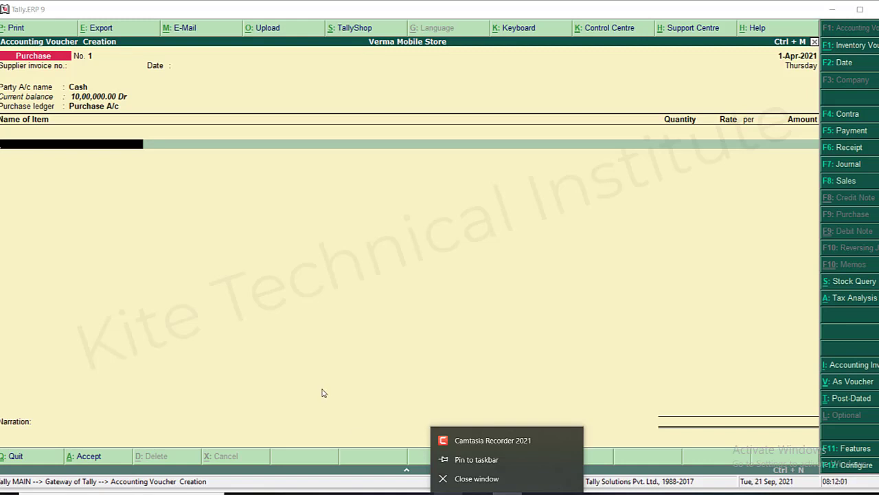
left_click(78, 282)
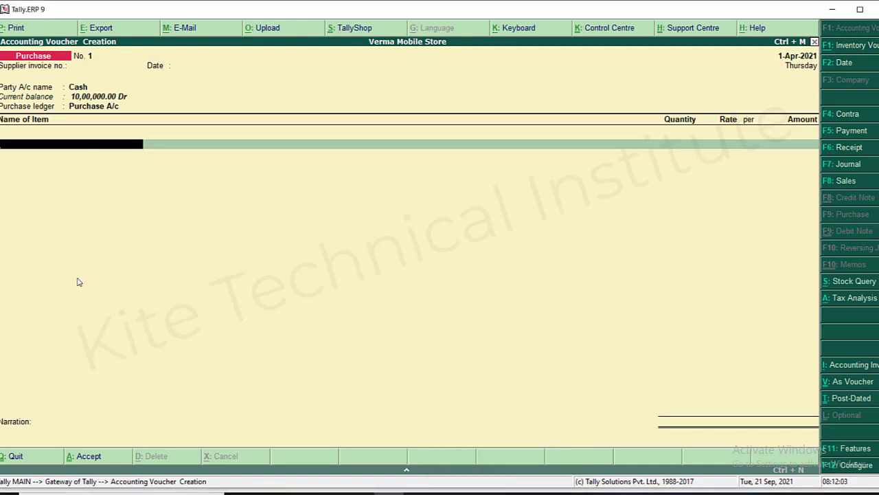
Start a new stock item from the purchase voucher and name it Infinix Hot10, leaving the alias blank.
key("alt+c")
type("In")
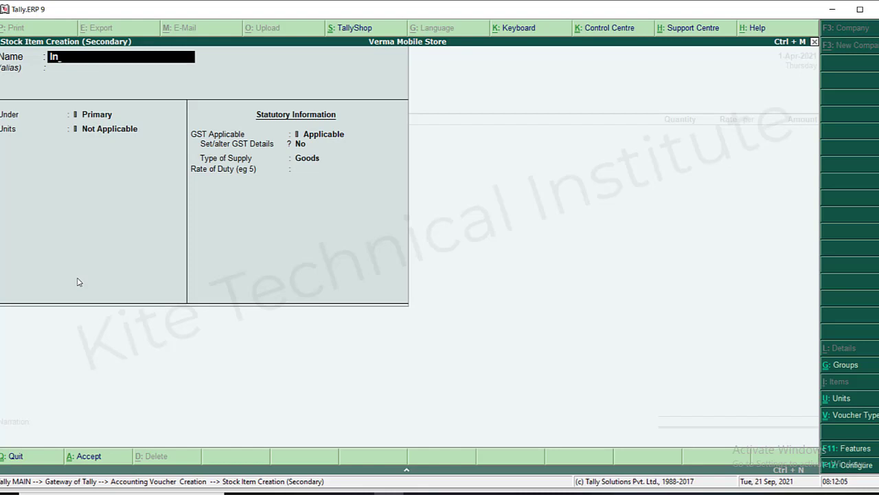
type("finix Hot10")
key("Return")
key("Return")
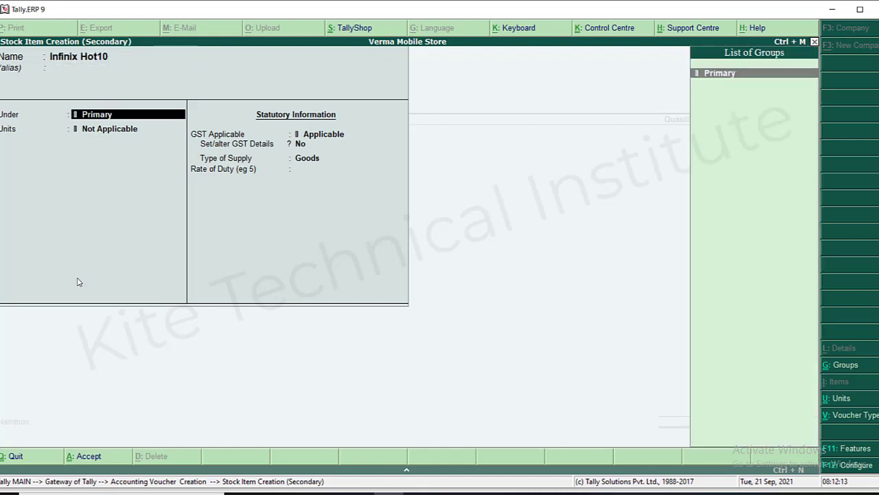
Create a stock group named Mobile under Primary for the new item and enable setting its GST details.
key("alt+c")
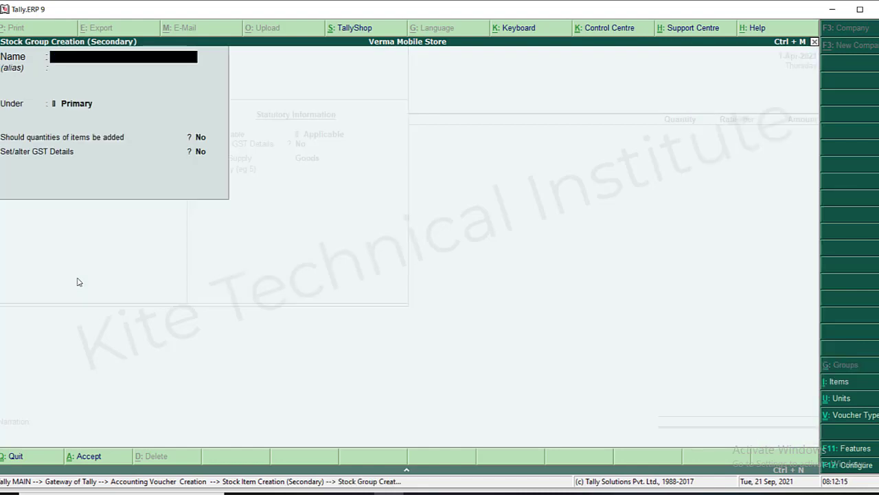
type("Mobile")
key("Return")
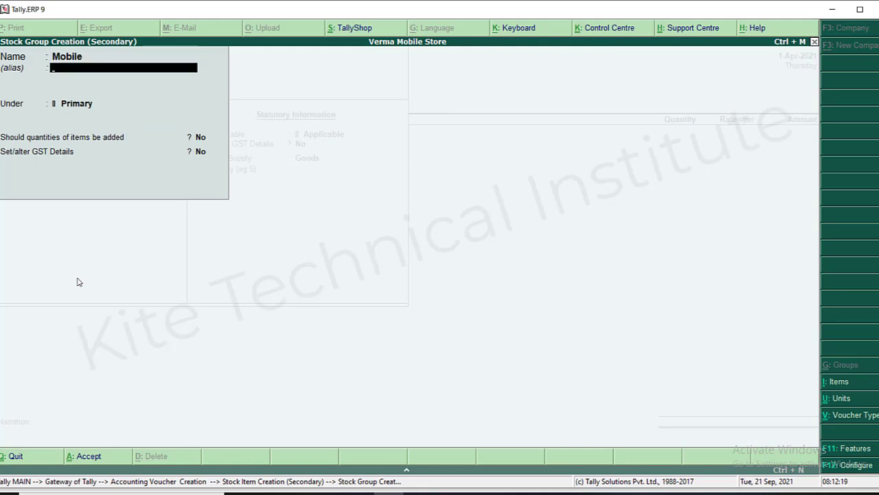
key("Return")
key("Return")
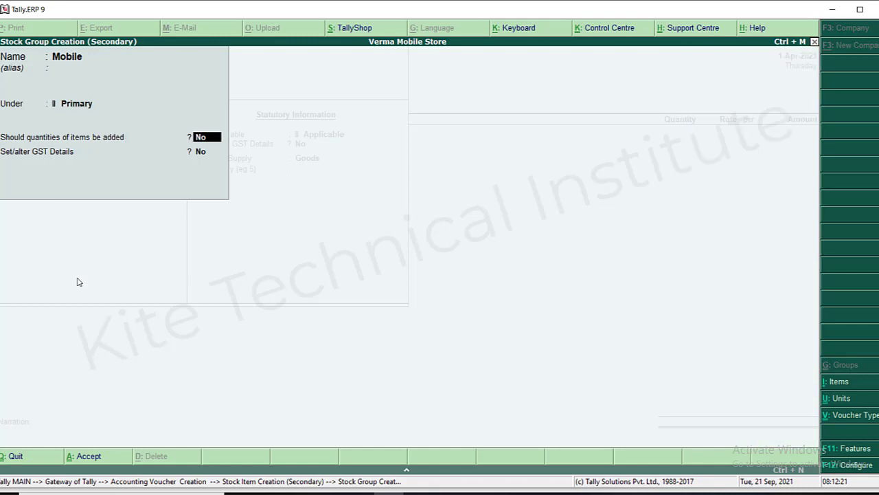
key("Return")
type("y")
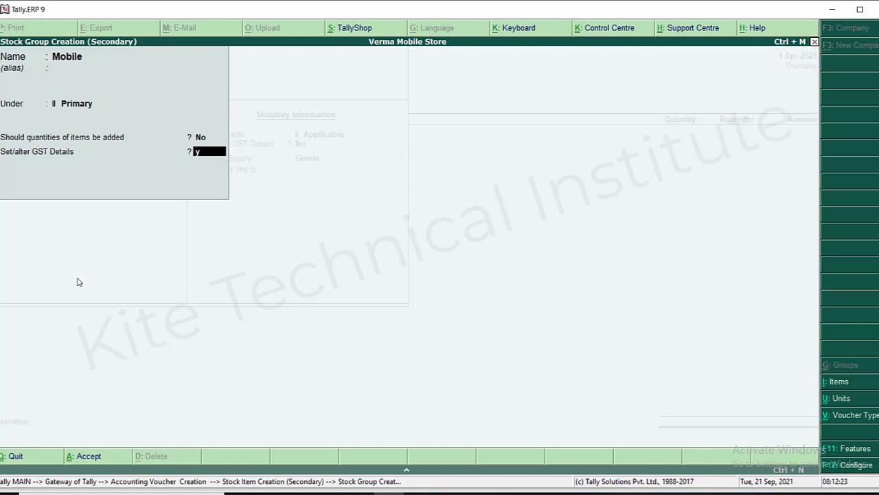
key("Return")
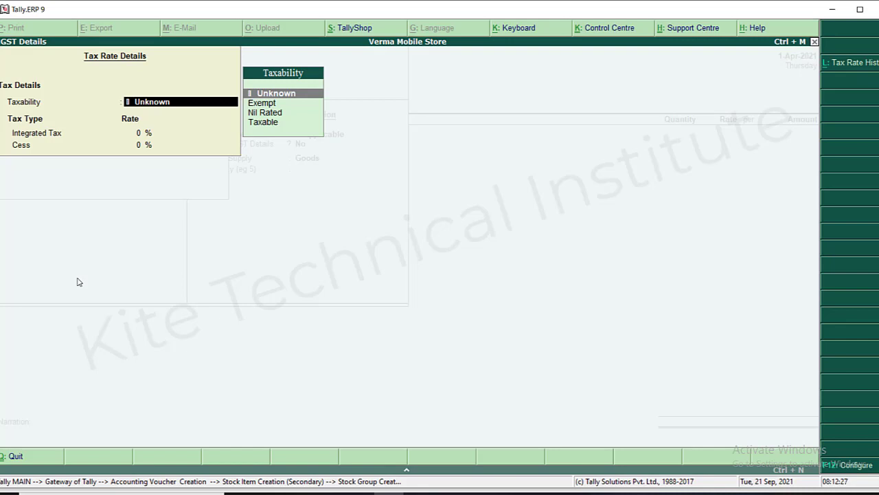
key("Return")
key("Escape")
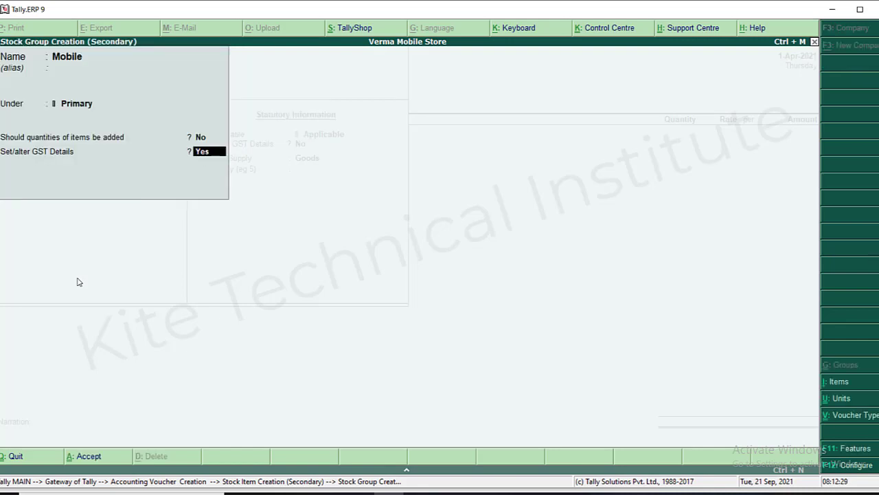
key("Return")
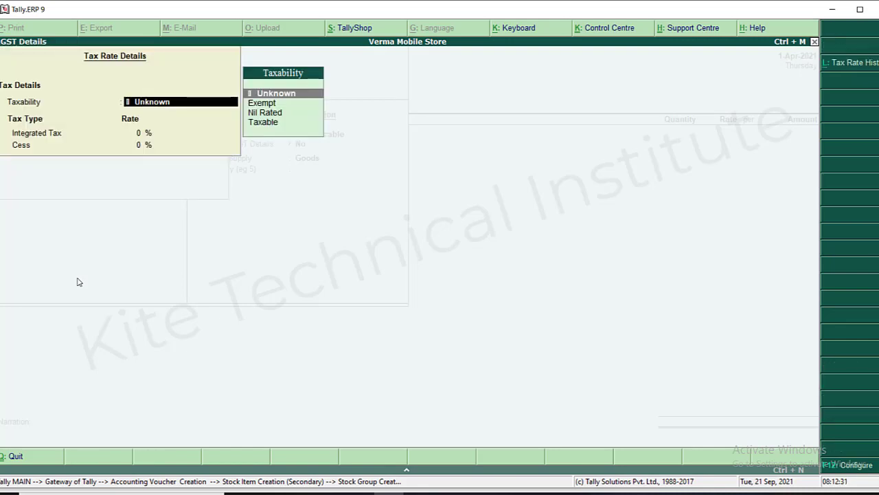
Set the Mobile group's taxability to Taxable with an integrated tax rate of 18%, and save the group.
key("Down")
key("Down")
key("Down")
key("Return")
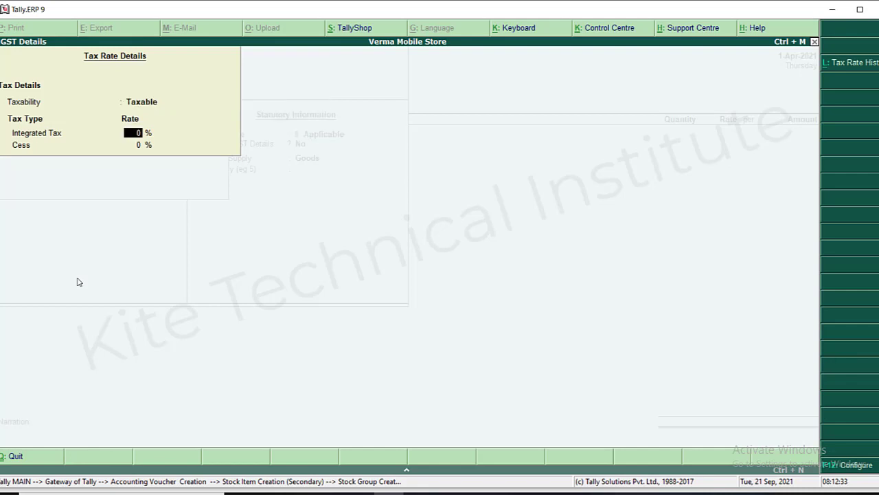
type("18")
key("Return")
key("Return")
key("Return")
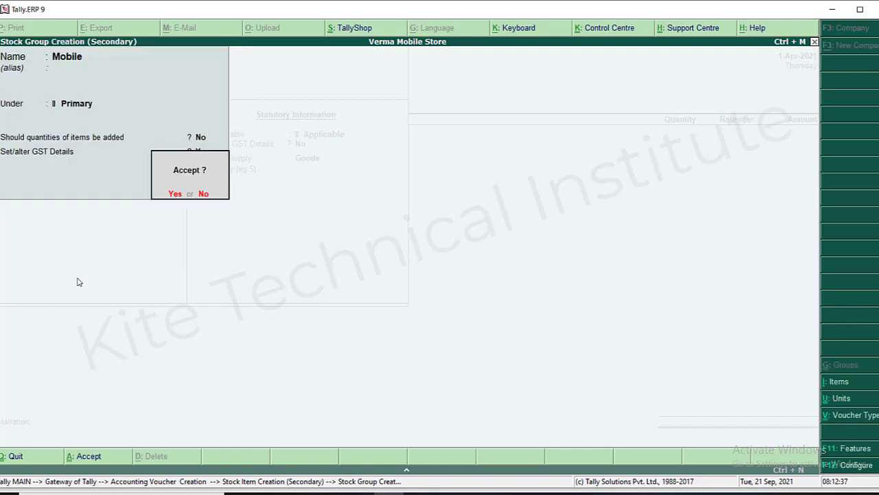
key("Return")
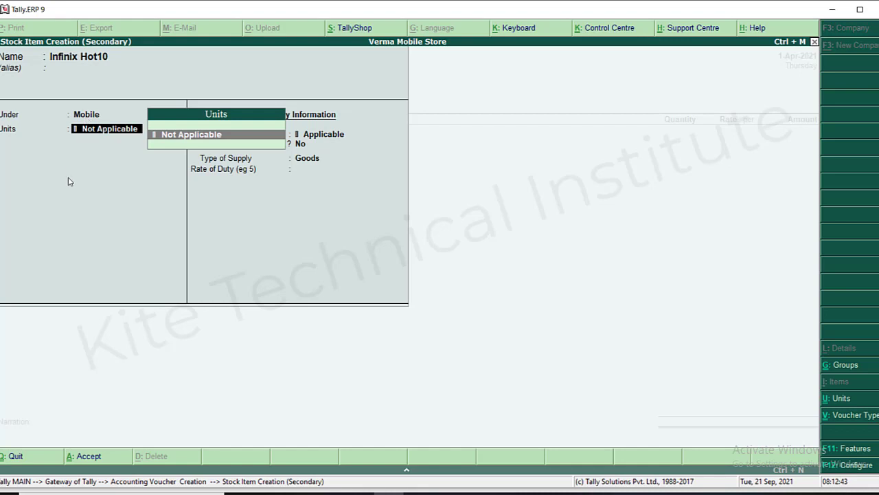
Create a simple unit of measure with the symbol Nos and 0 decimal places, and assign it to Infinix Hot10.
key("alt+c")
type("Nos")
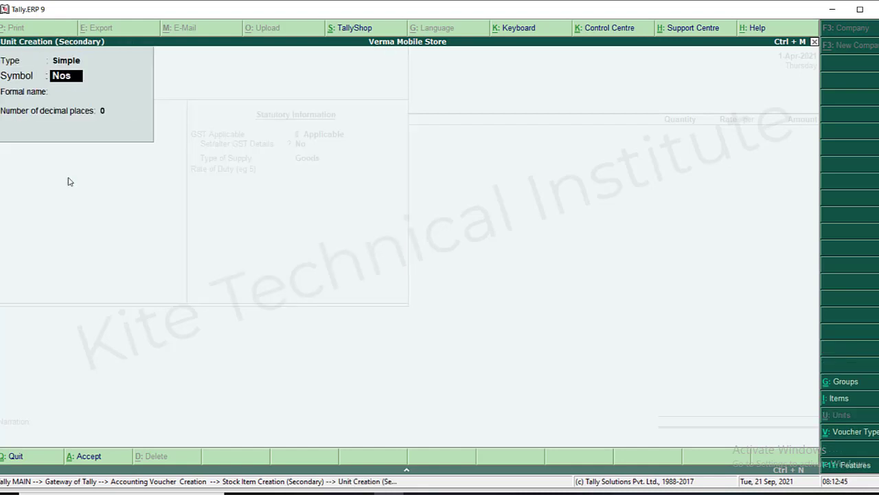
key("Return")
key("Return")
key("Return")
key("Return")
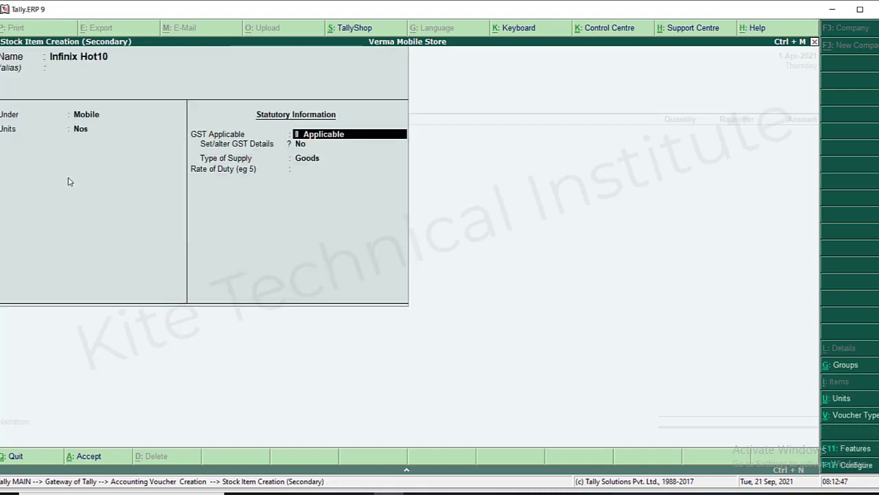
Keep GST applicable for Infinix Hot10 with type of supply Goods, and save the stock item.
key("Return")
key("Return")
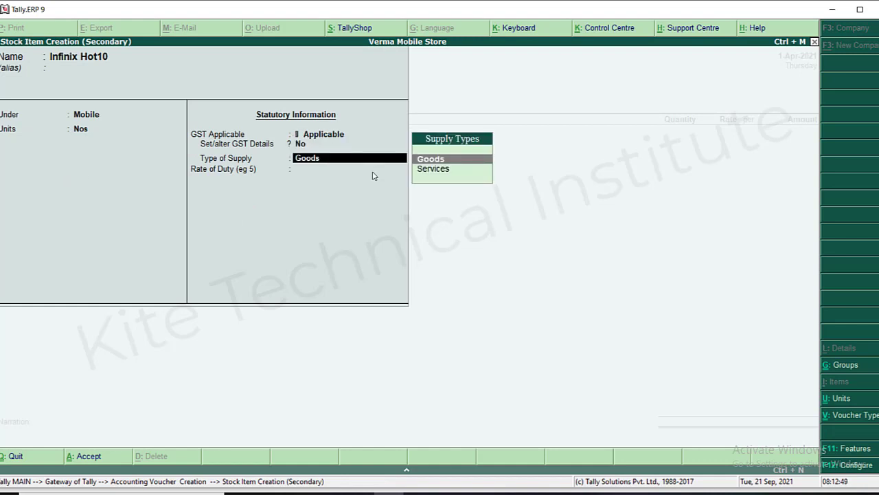
key("Return")
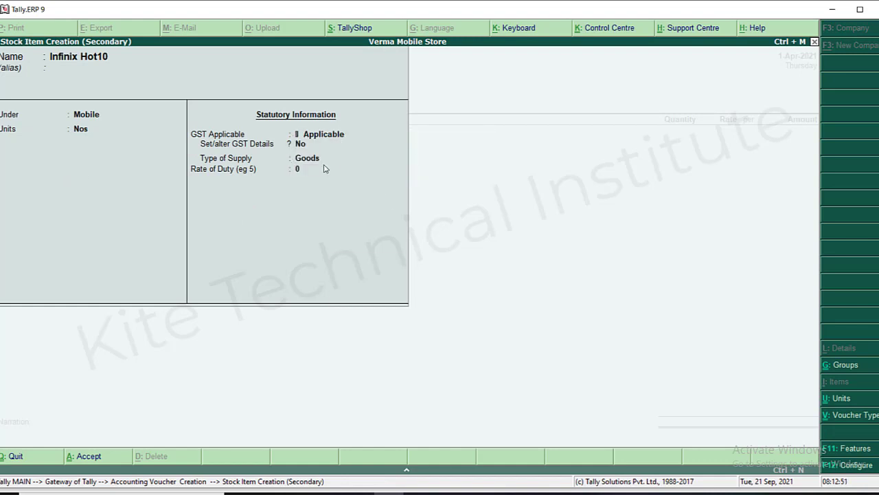
key("Return")
key("Return")
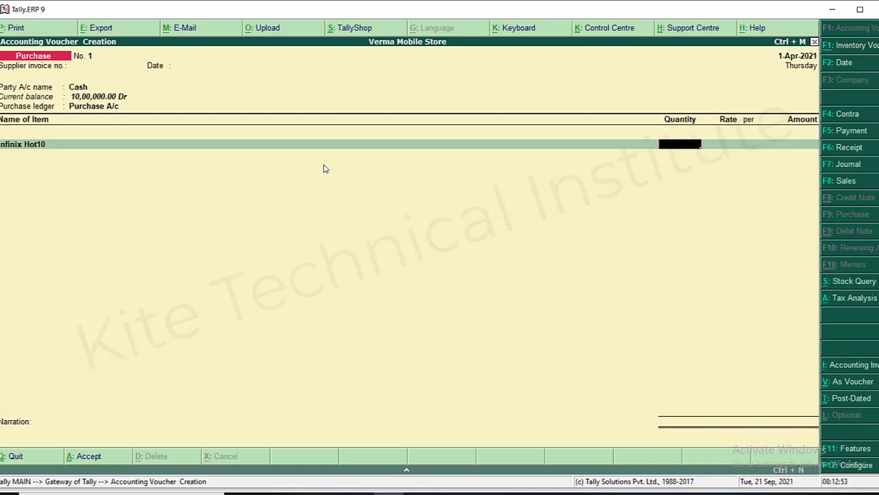
Enter a quantity of 10 Nos at a rate of 1050 for Infinix Hot10 in the purchase voucher.
type("10")
key("Return")
type("1050")
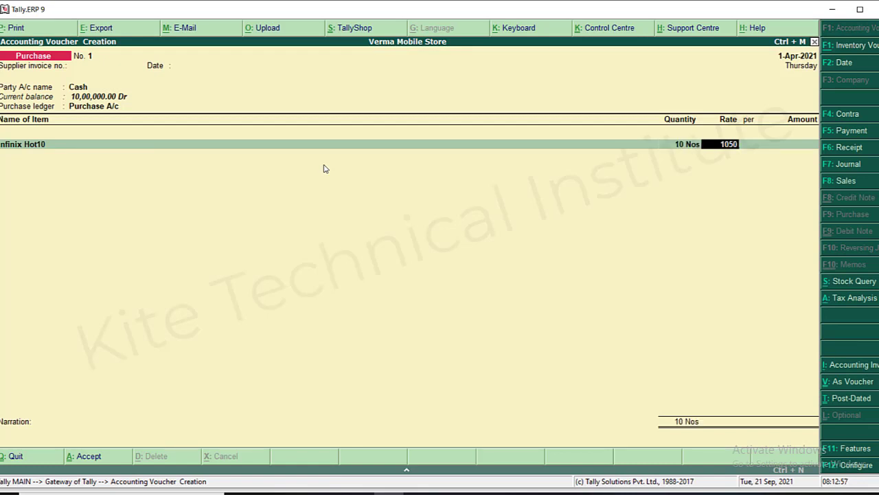
key("Return")
key("Return")
key("Return")
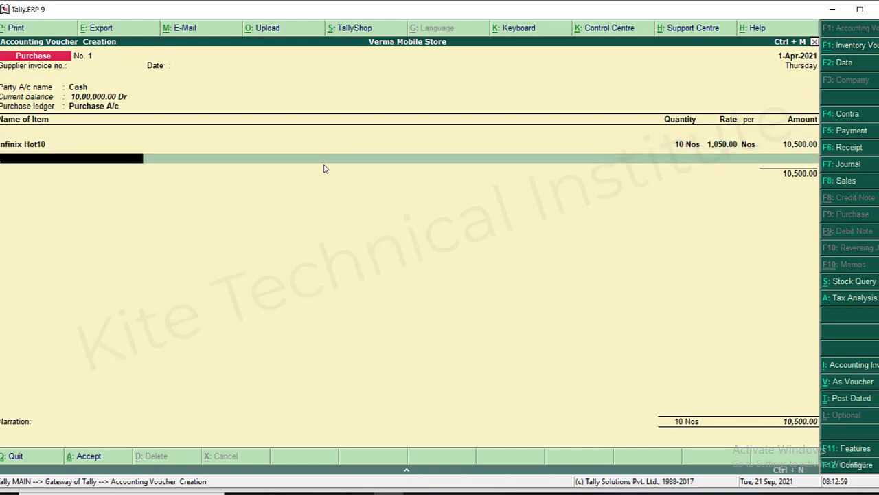
Check the purchased items in gst tally.jpg, return to Tally.ERP 9, and start a stock item named Redmi 5A under the Mobile group.
left_click(419, 493)
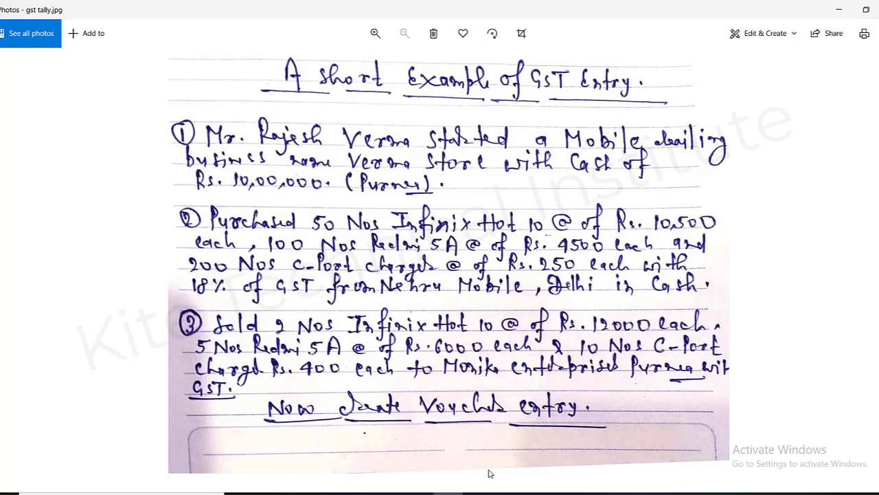
left_click(508, 494)
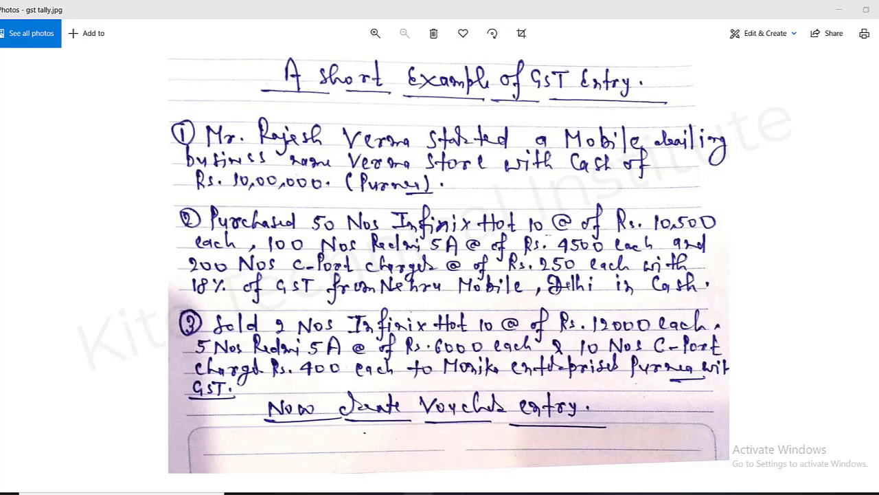
left_click(412, 493)
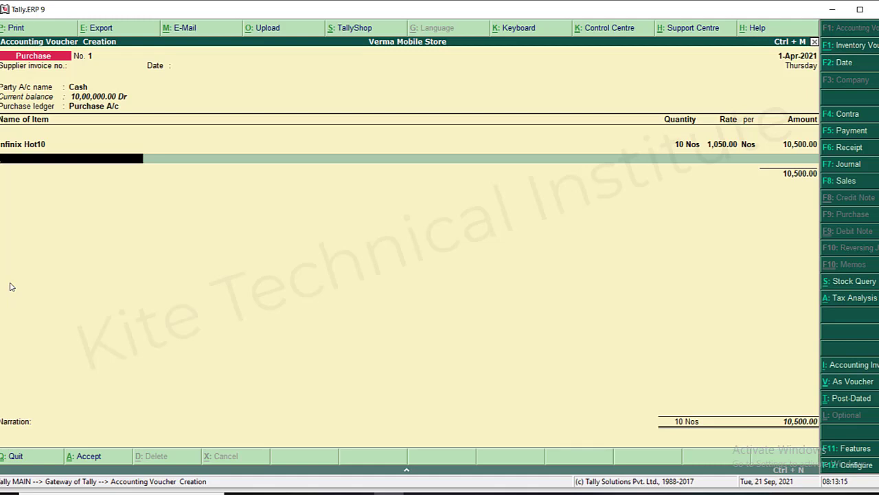
key("alt+c")
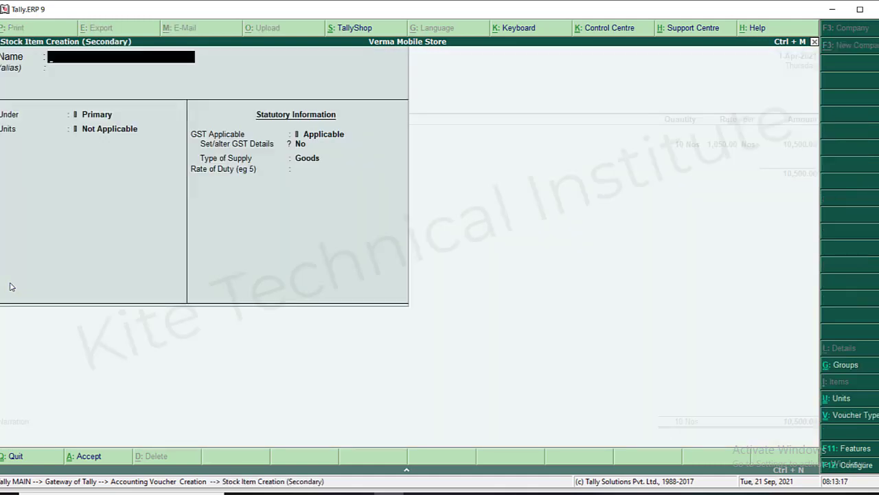
type("Redmi 5A")
key("Return")
key("Return")
key("Down")
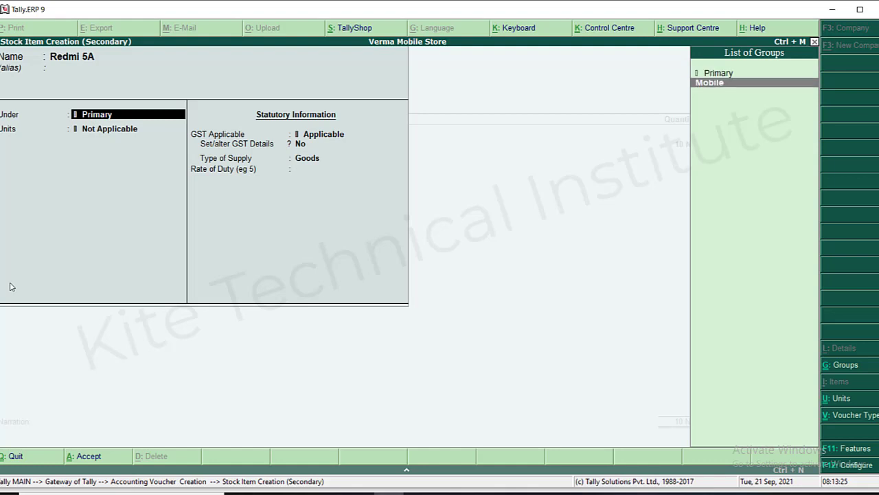
key("Return")
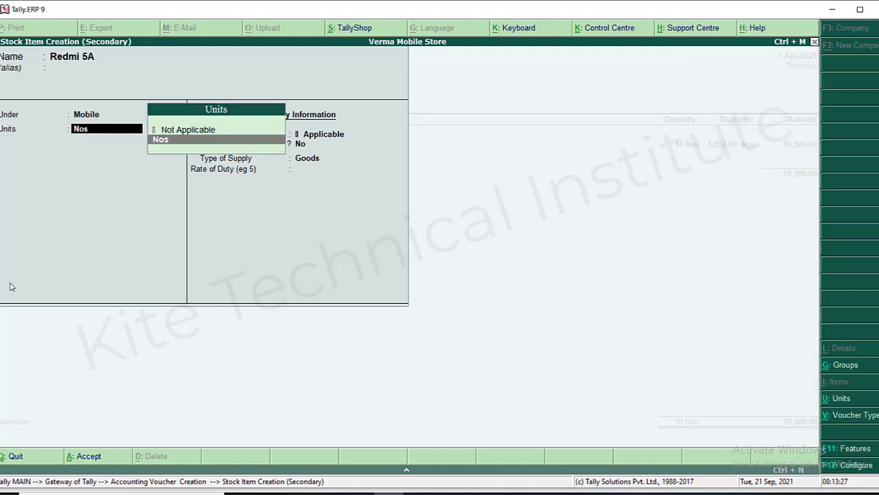
Set Redmi 5A's unit to Nos, keep GST applicable with type of supply Goods, and save the stock item.
key("Return")
key("Return")
key("Return")
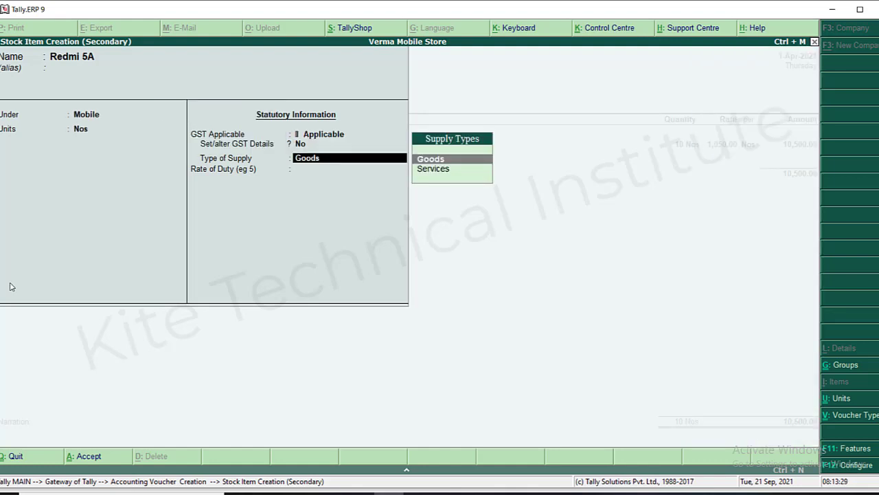
key("Return")
key("Return")
key("Return")
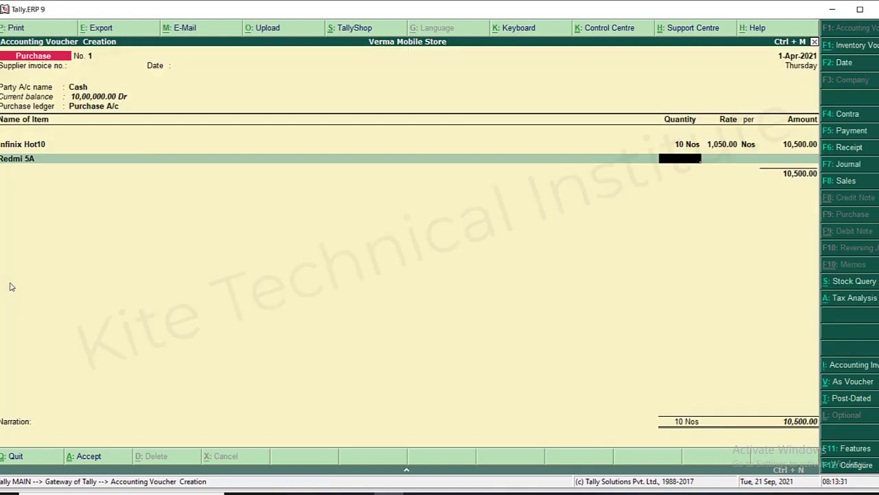
Enter a quantity of 100 Nos at a rate of 4500 for Redmi 5A in the purchase voucher.
type("100")
key("Return")
type("4500")
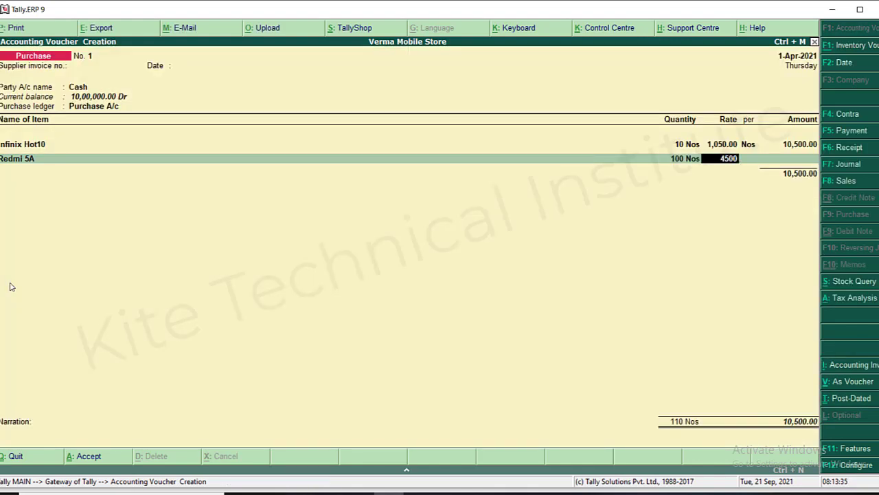
key("Return")
key("Return")
key("Return")
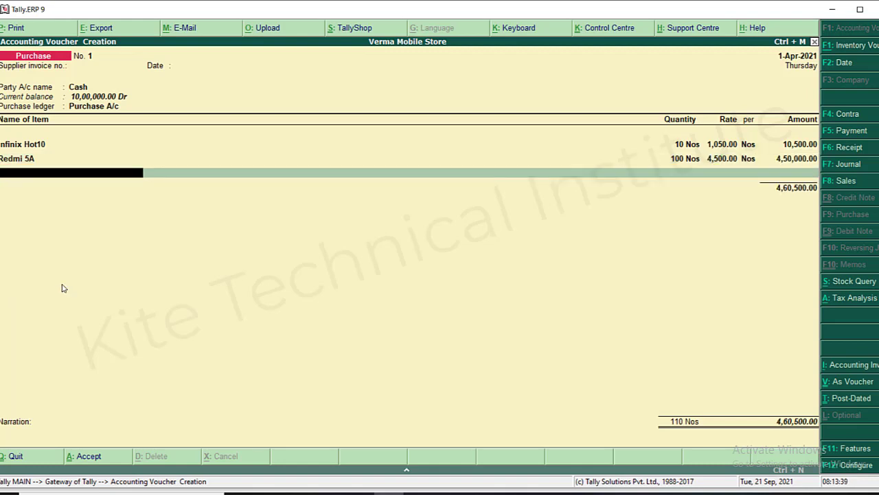
Start a new stock item from the purchase voucher named C_Port Charger and place it under the Mobile group.
key("alt+c")
type("C")
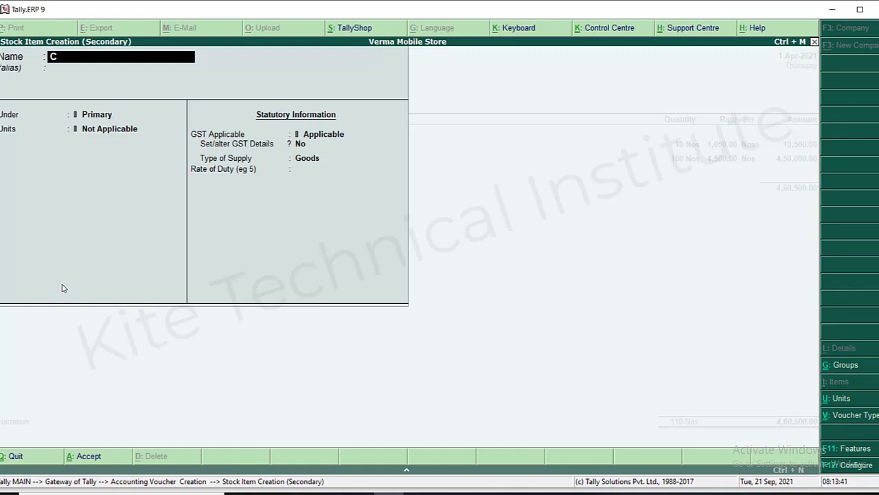
type("_Port Charger")
key("Return")
key("Down")
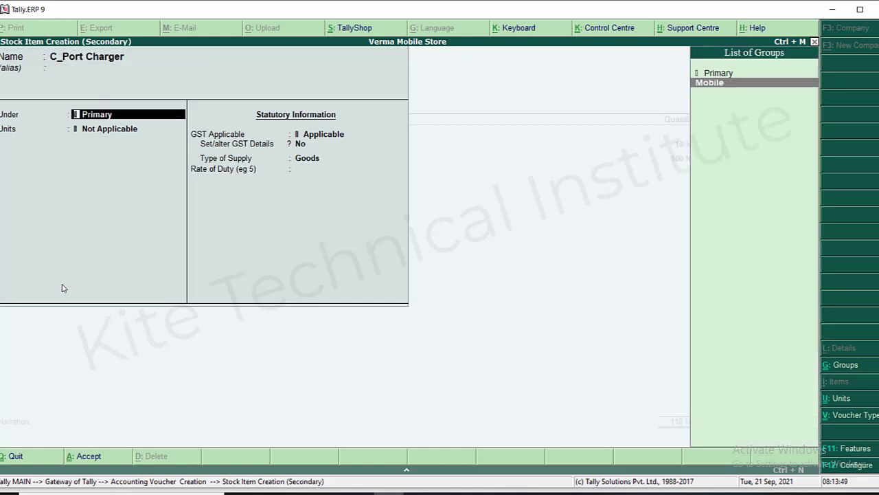
key("Return")
Set C_Port Charger's unit to Nos, keep GST applicable with type of supply Goods, and save the stock item.
key("Down")
key("Return")
key("Return")
key("Return")
key("Return")
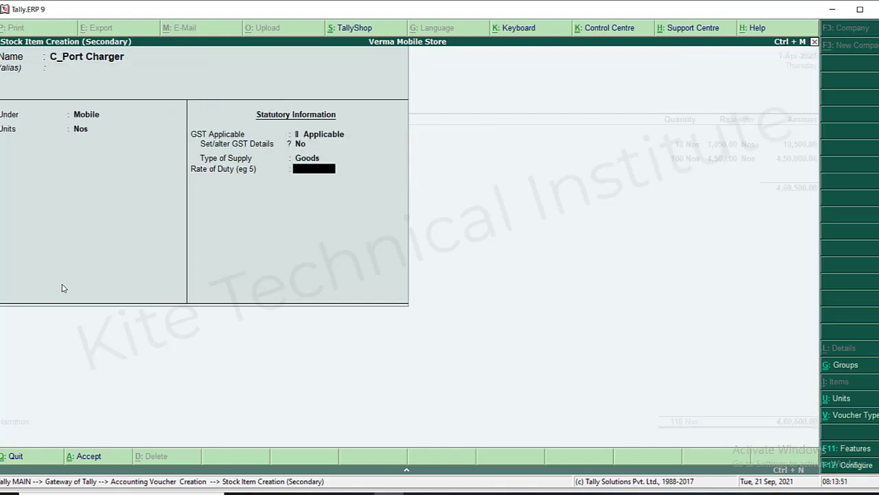
key("Return")
key("Return")
key("Return")
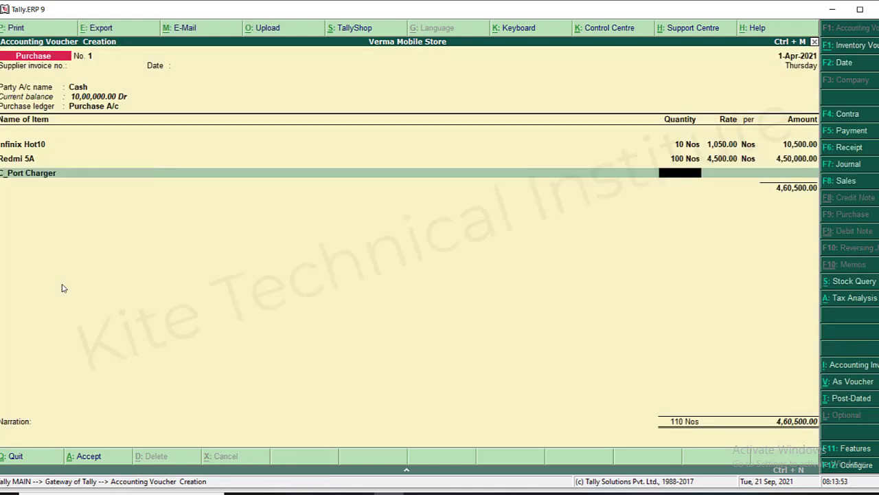
Enter a quantity of 200 Nos at a rate of 250 for C_Port Charger in the purchase voucher.
type("200")
key("Return")
type("2500")
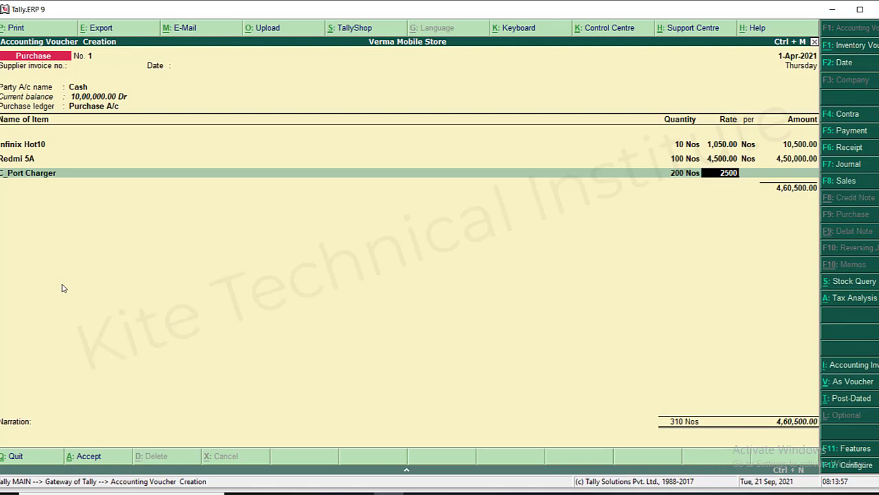
key("BackSpace")
key("Return")
key("Return")
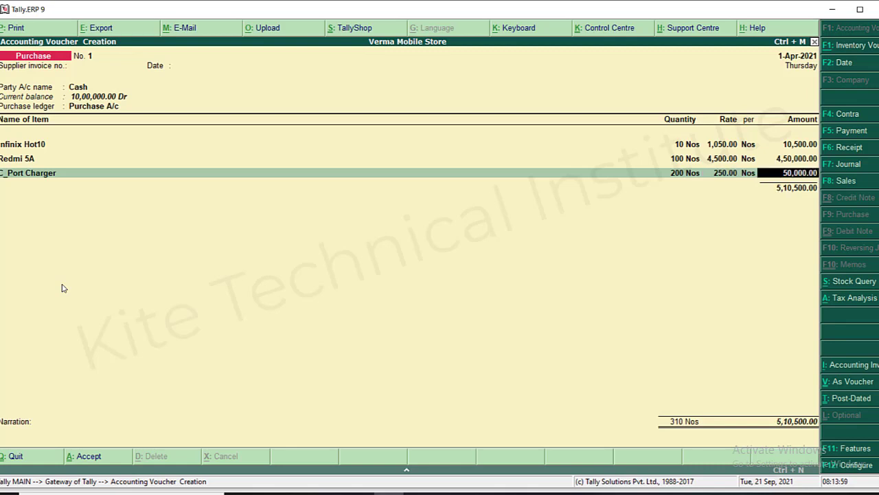
Finish the purchase voucher's item list and start a new ledger named IGST under Duties & Taxes.
key("Return")
key("Return")
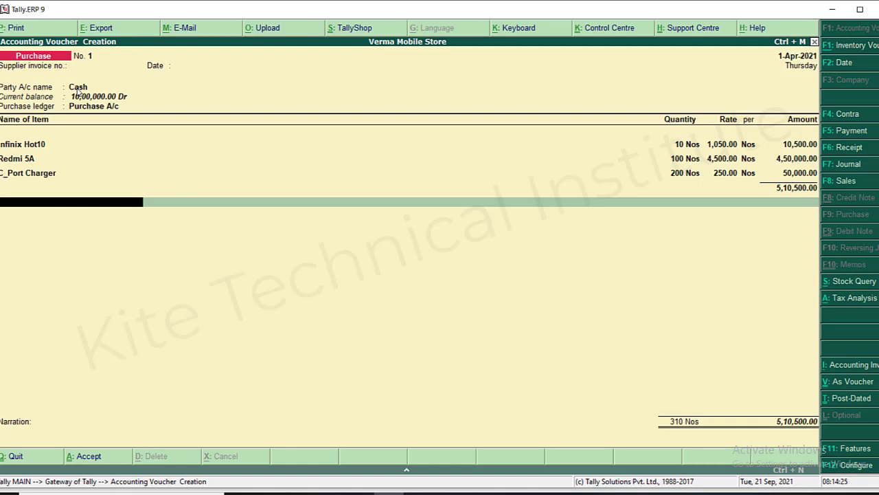
key("alt+c")
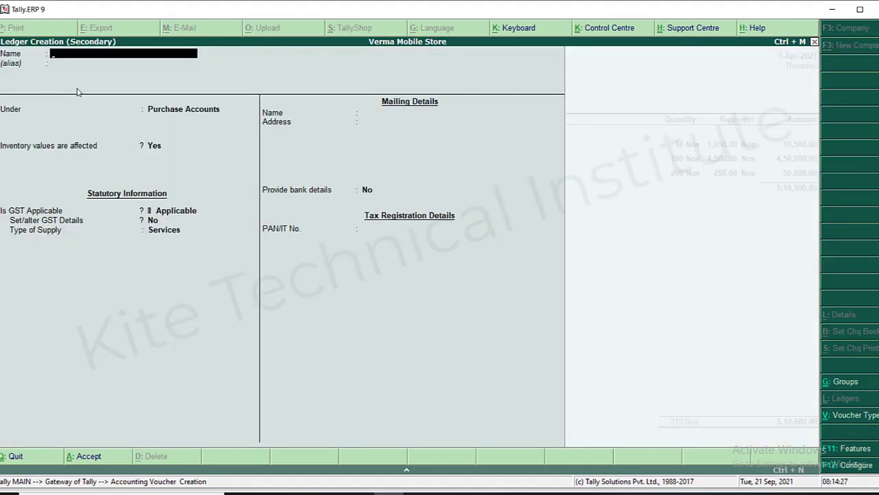
type("I")
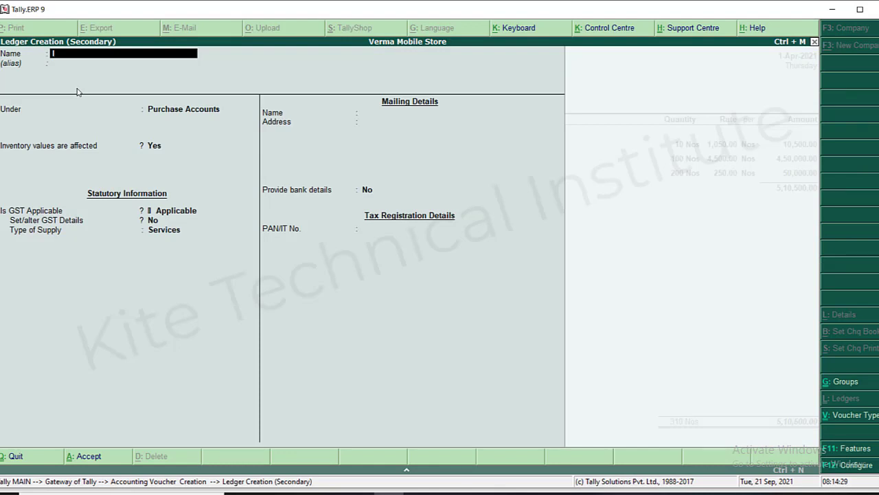
type("GST")
key("Return")
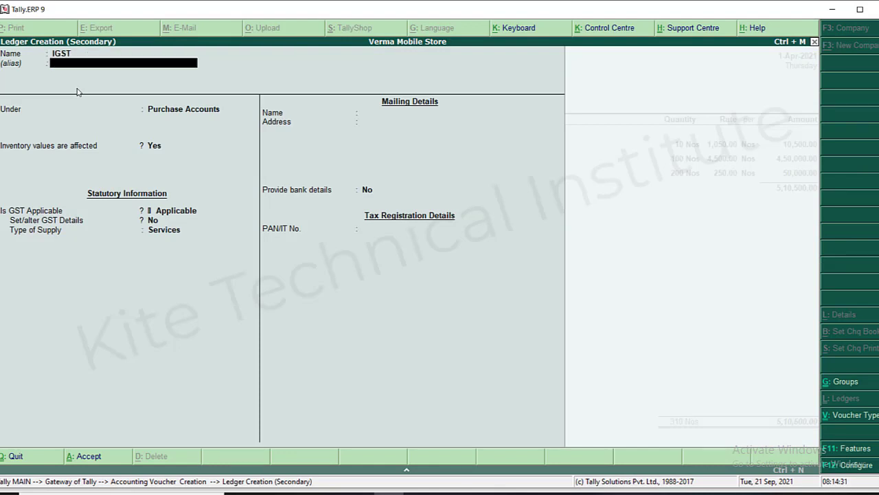
key("Return")
type("D")
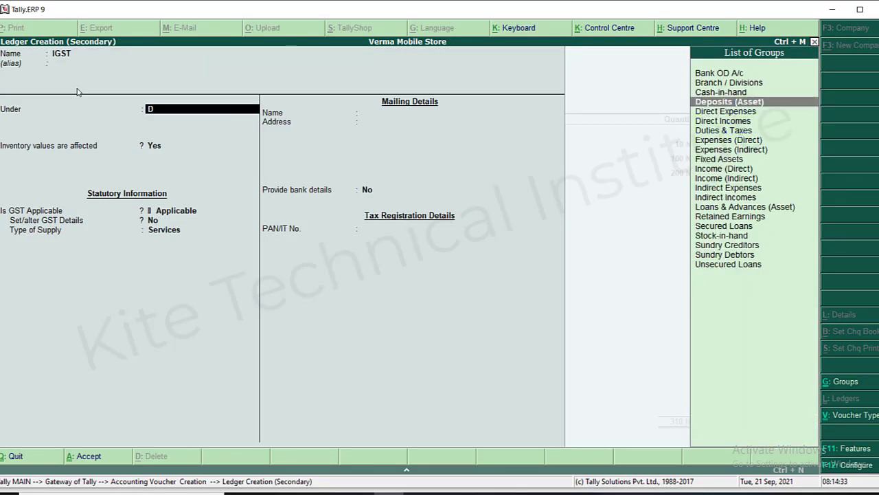
key("Down")
key("Down")
key("Down")
key("Return")
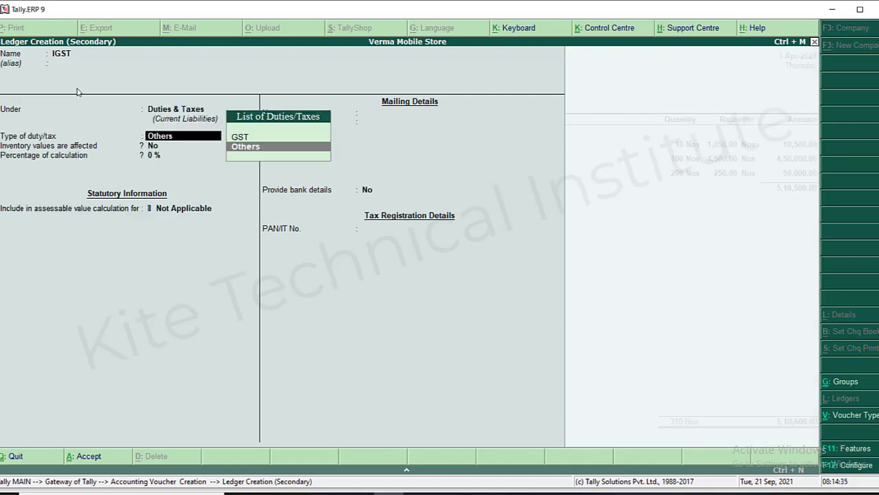
Set IGST's duty type to GST and tax type to Integrated Tax, with rounding Not Applicable, and save the ledger.
key("Up")
key("Return")
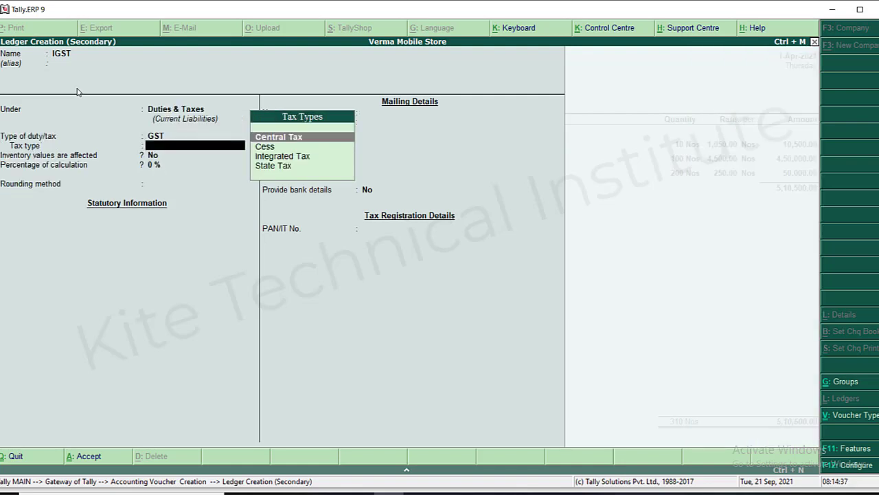
key("Down")
key("Down")
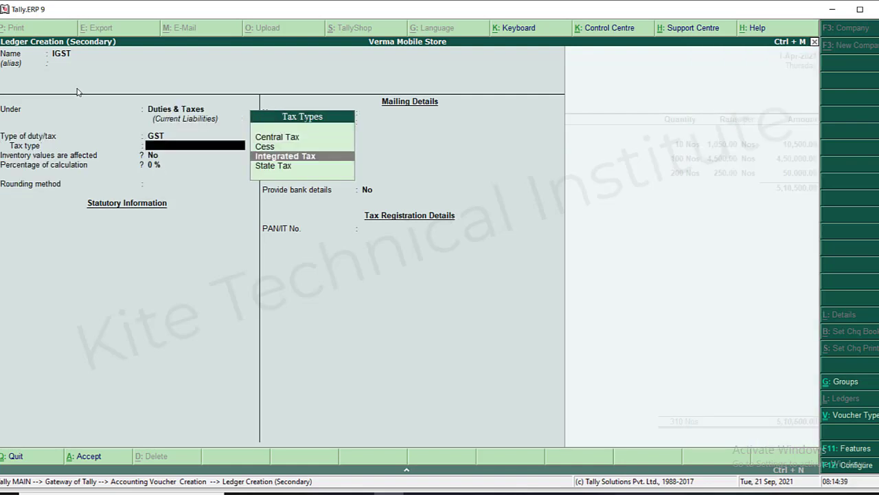
key("Return")
key("Return")
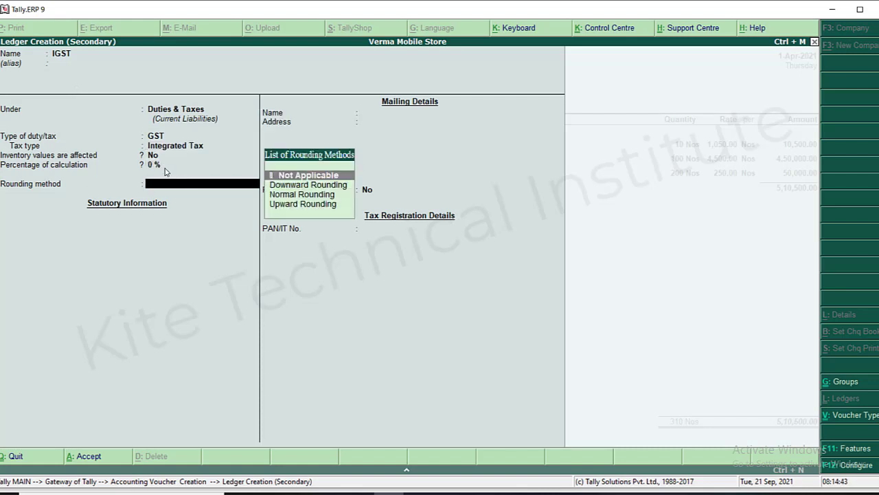
key("Return")
key("Return")
key("Return")
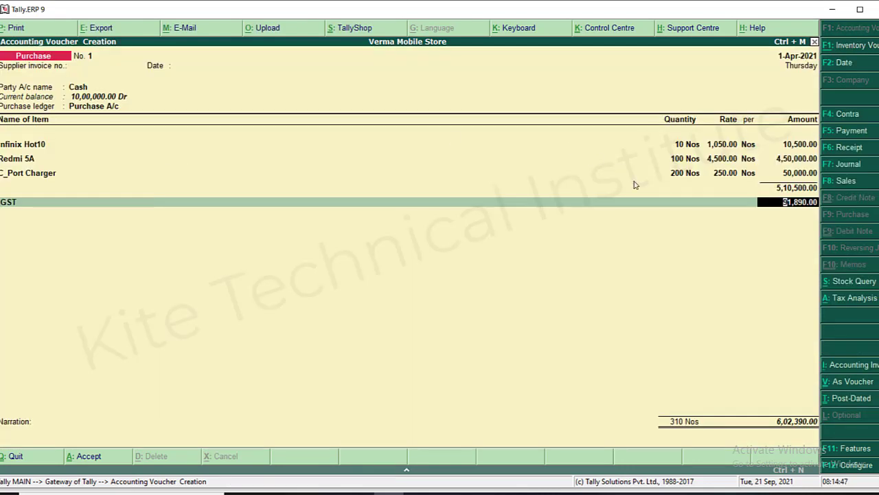
Accept the calculated IGST amount, leave the narration blank and save the purchase voucher.
key("Return")
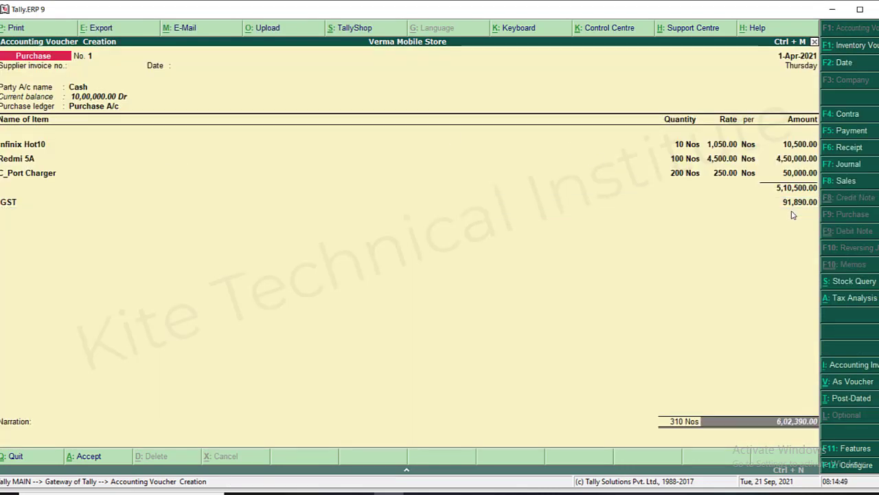
key("Return")
key("Return")
key("Return")
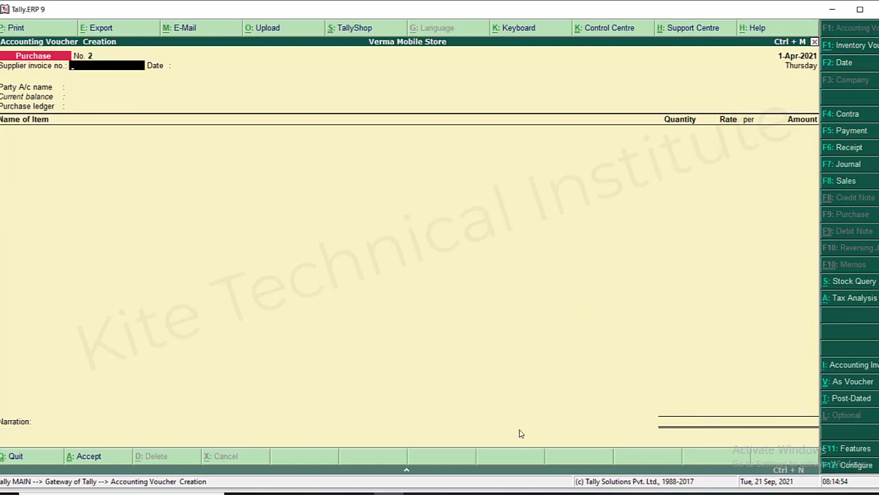
Check the sales transaction in the example image gst tally.jpg in Photos and start a sales voucher in Tally.ERP 9.
left_click(508, 493)
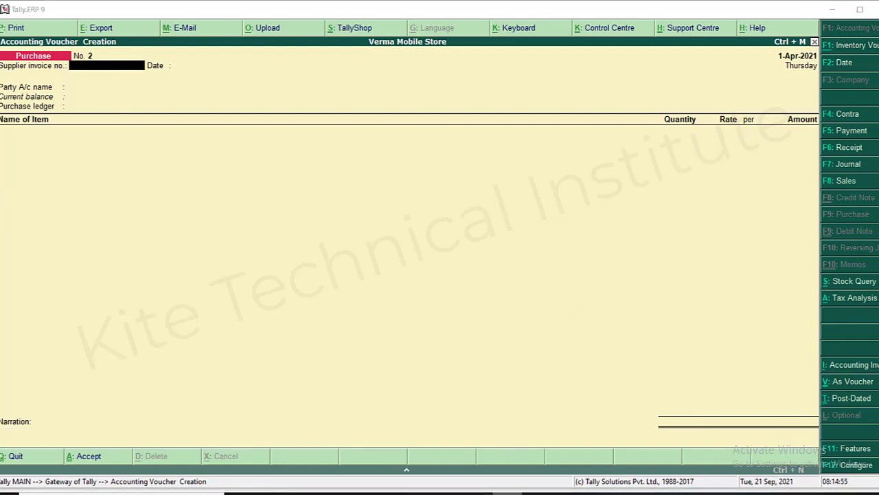
mouse_move(448, 493)
left_click(407, 469)
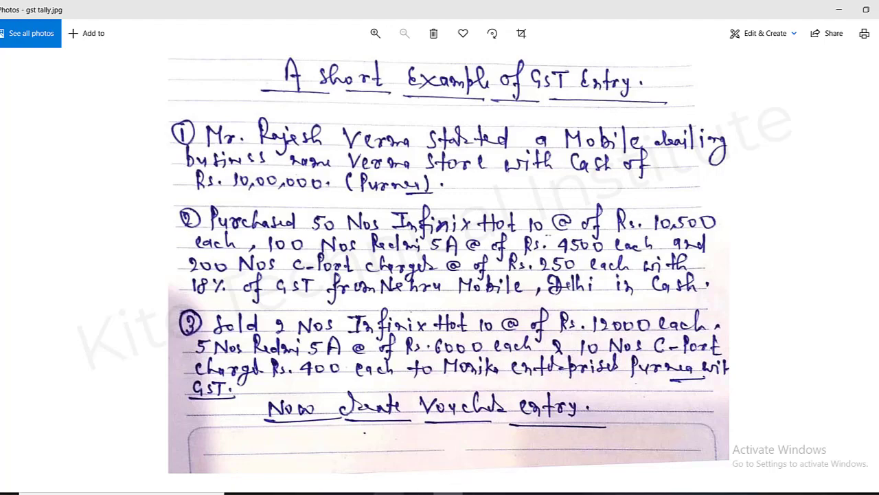
left_click(357, 443)
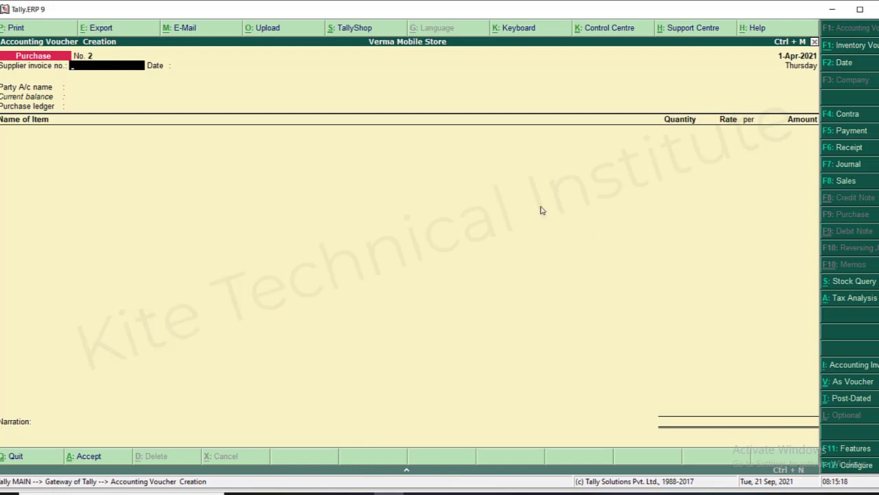
left_click(840, 182)
key("Return")
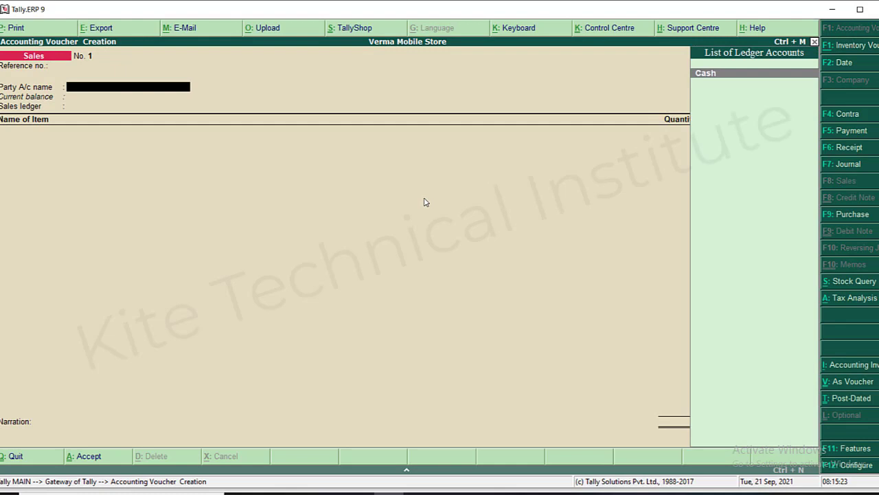
Start a new party ledger from the sales voucher named Monika Enterprises and place it under Sundry Debtors.
key("alt+c")
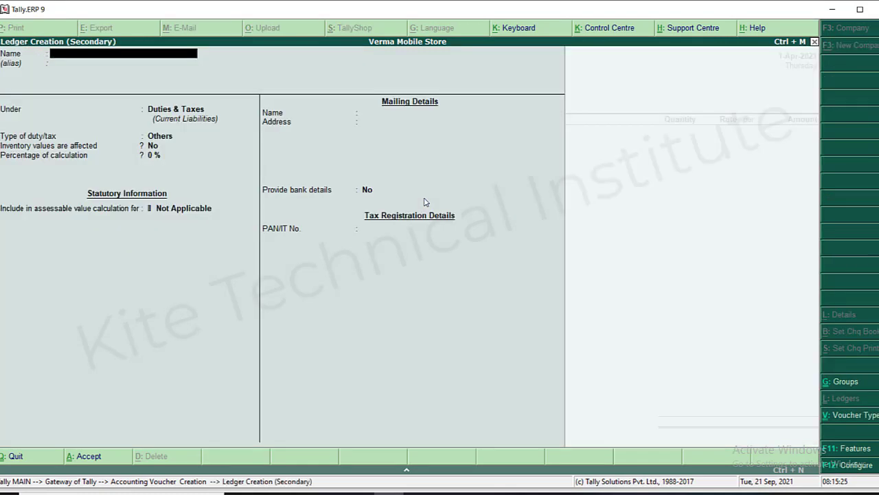
type("Monika Enterprises")
key("Return")
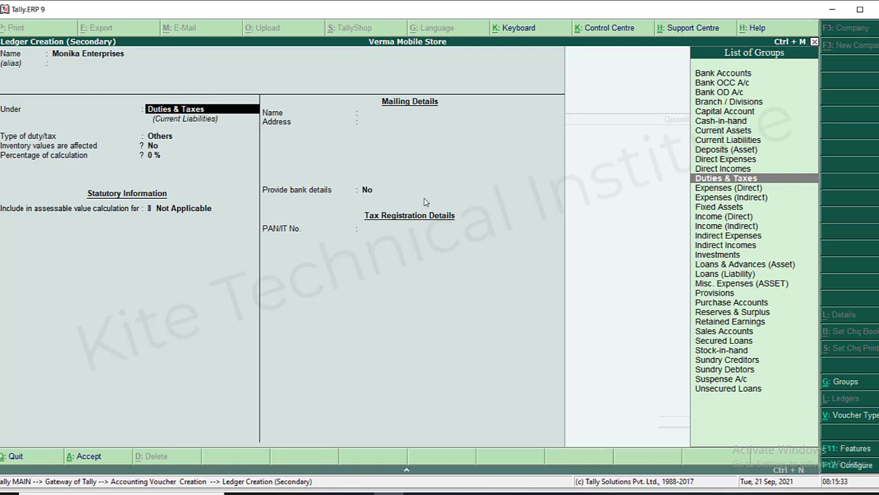
type("S")
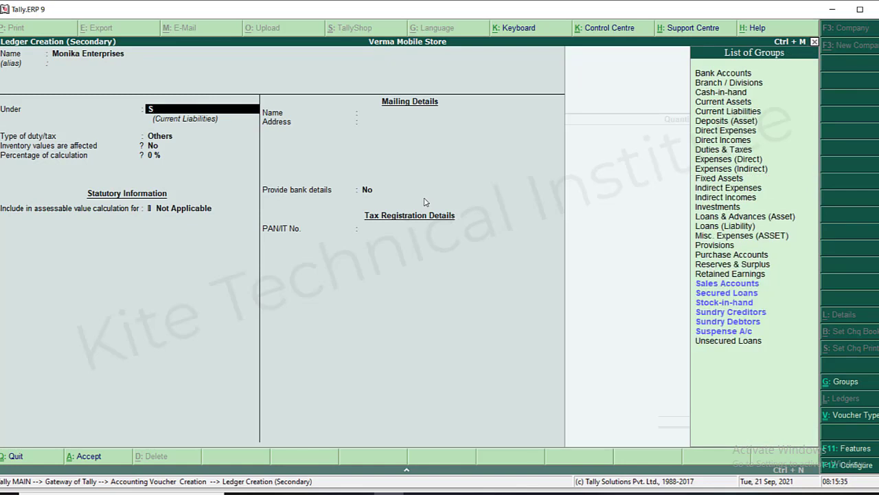
key("Down")
key("Down")
key("Down")
key("Down")
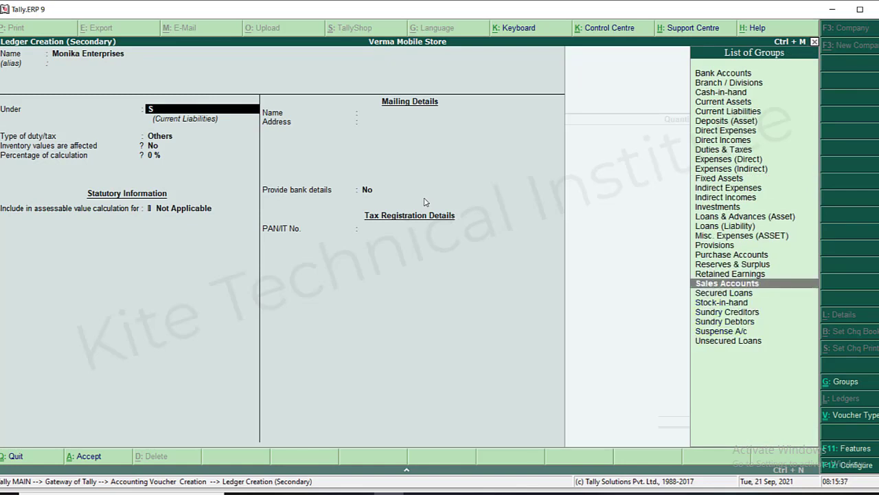
key("Down")
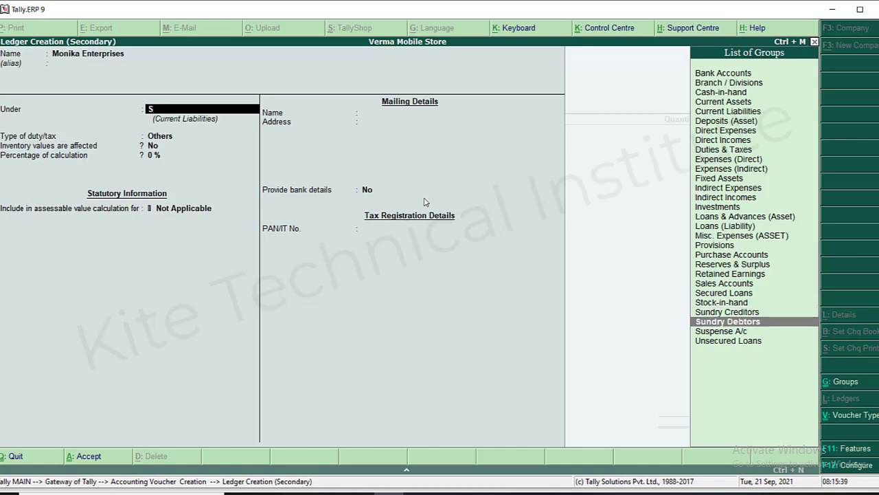
key("Return")
Keep bill-by-bill balances on for Monika Enterprises, keep country India and state Bihar, and enter the pincode.
key("Return")
key("Return")
key("Return")
key("Return")
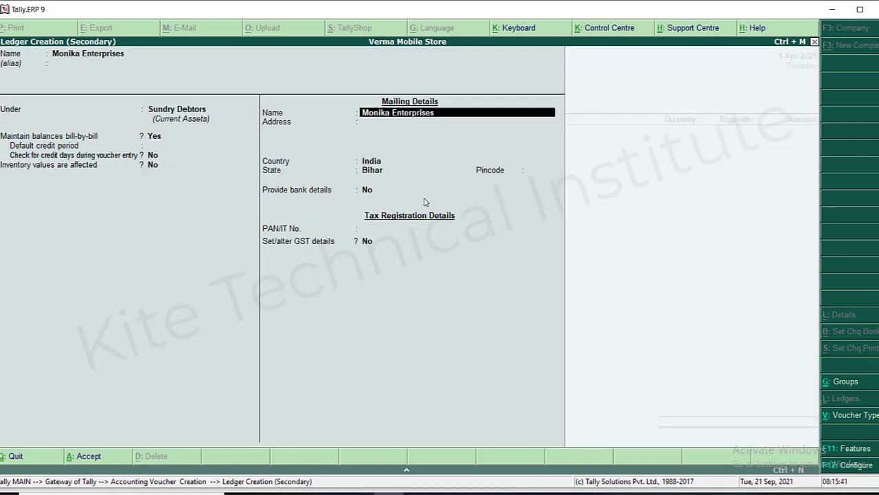
key("Return")
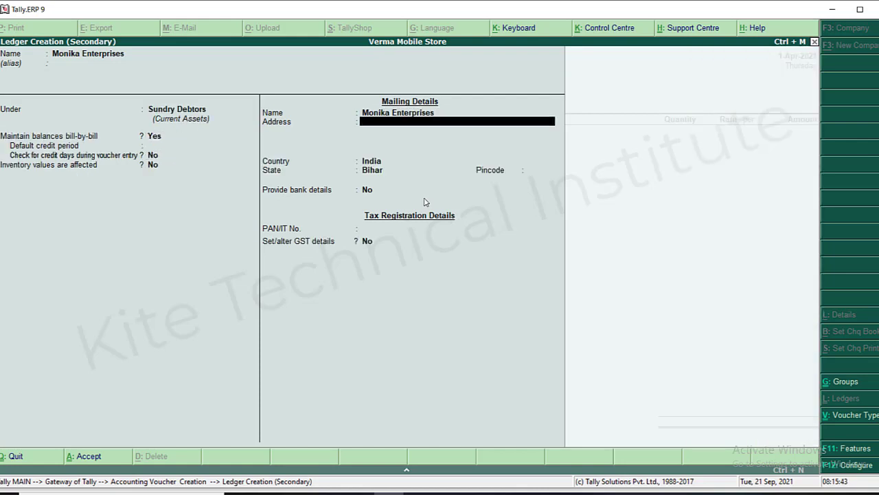
key("Return")
key("Return")
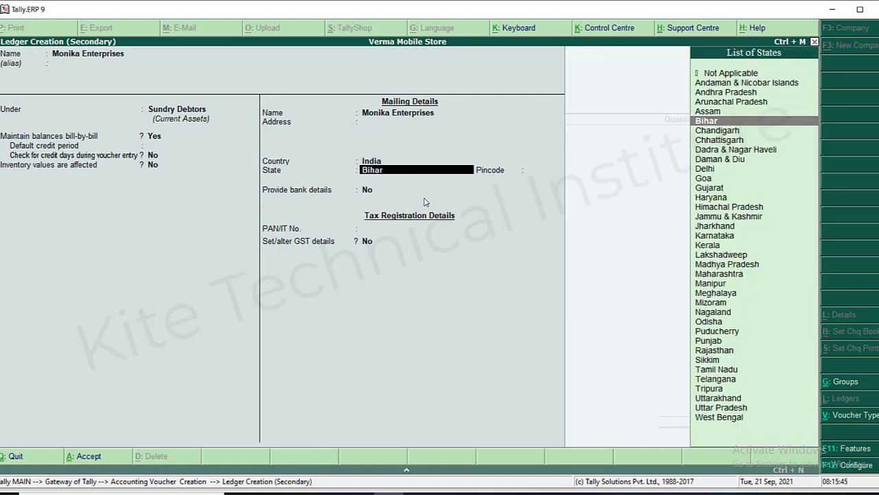
key("Return")
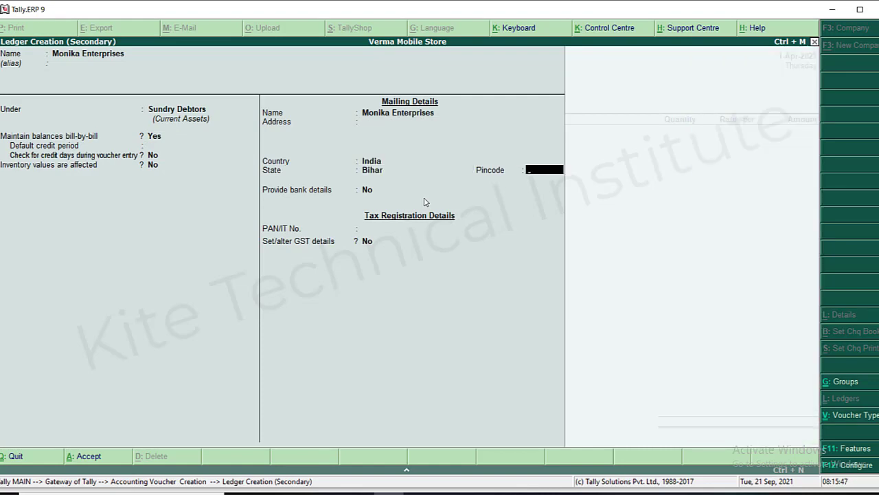
type("9566")
key("Return")
key("Return")
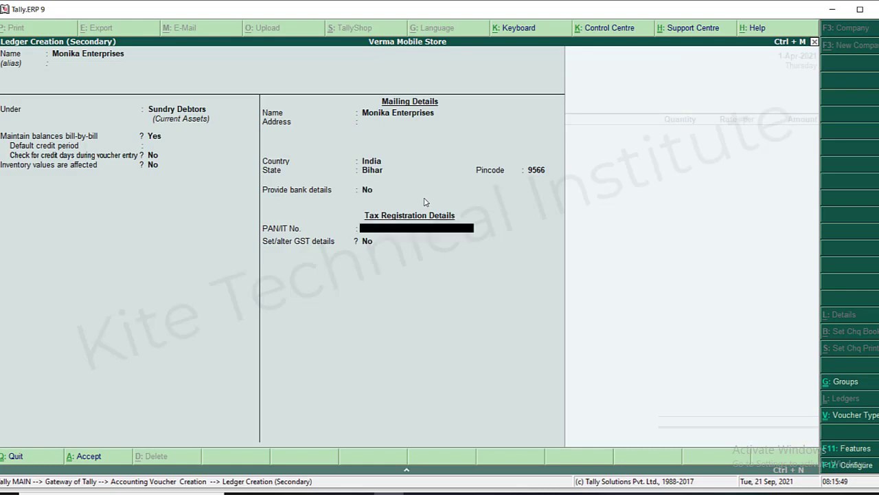
key("Return")
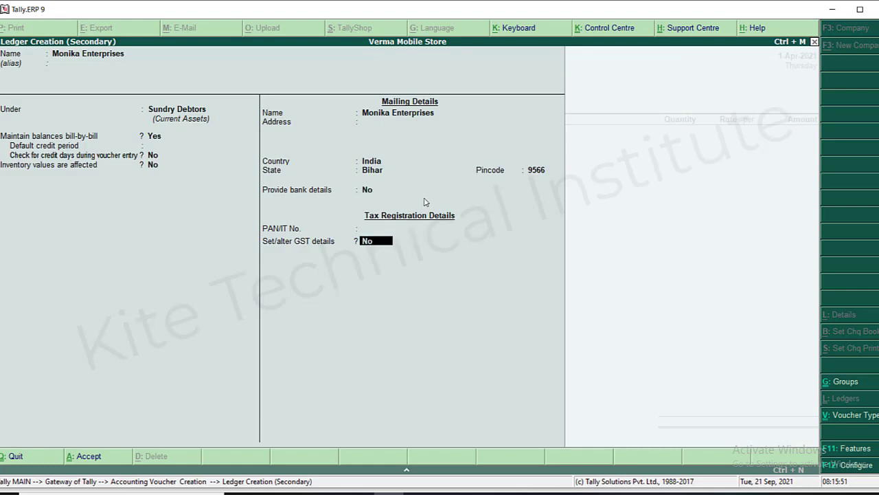
Enable GST details for Monika Enterprises with registration type Regular, enter its GSTIN/UIN, keep party type Not Applicable and save the ledger.
type("y")
key("Return")
key("Return")
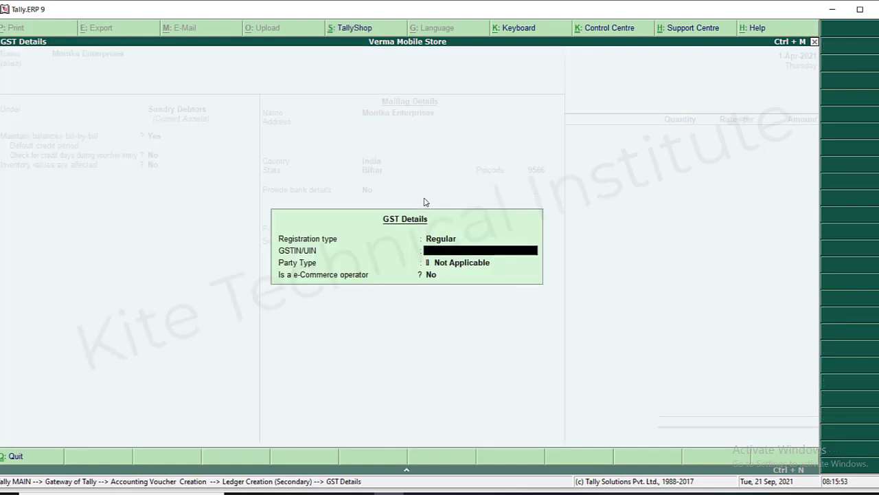
type("654544")
key("Return")
key("Return")
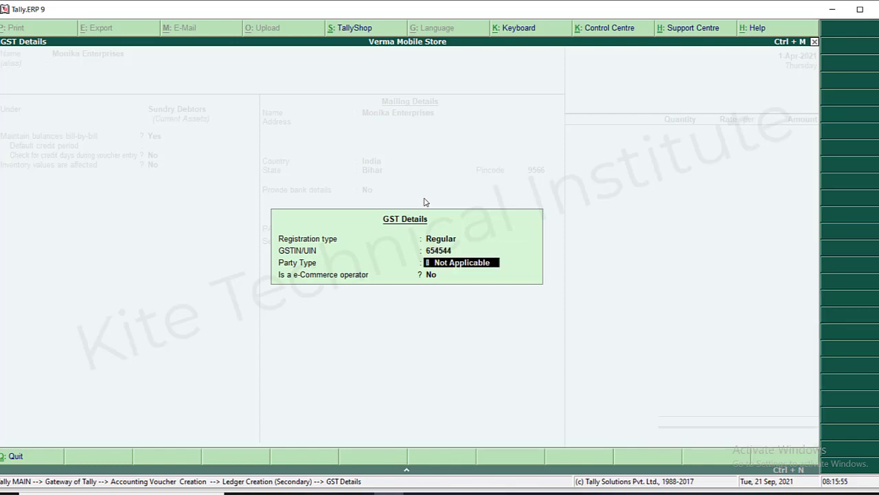
key("Return")
key("Return")
key("Return")
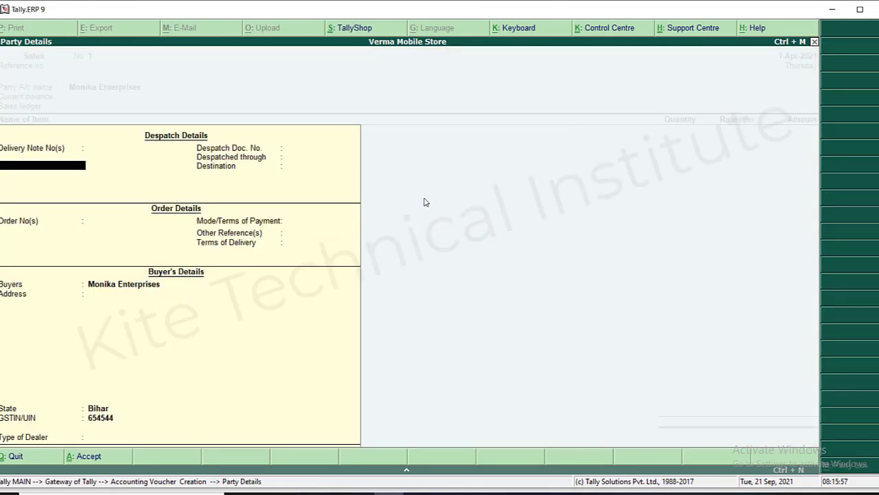
Leave the despatch and order details blank, set the buyer's type of dealer to Regular and accept the party details.
key("Return")
key("Return")
key("Return")
key("Return")
key("Return")
key("Return")
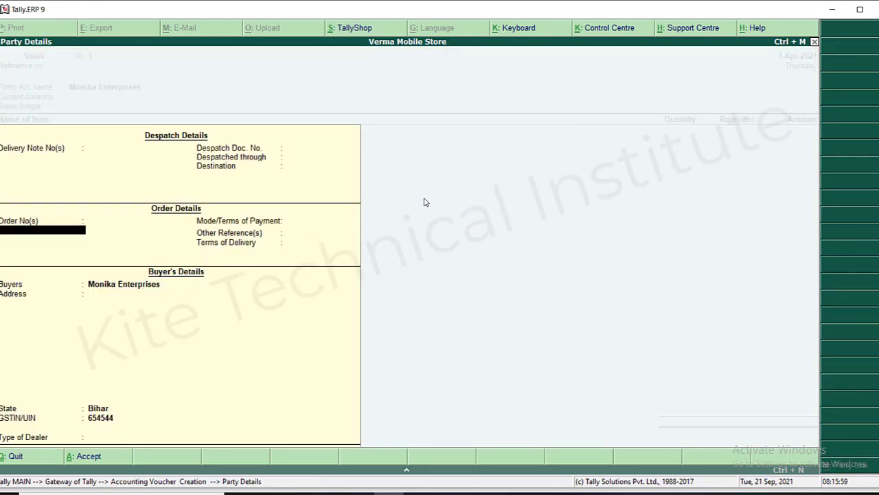
key("Return")
key("Return")
key("Return")
key("Return")
key("Return")
key("Return")
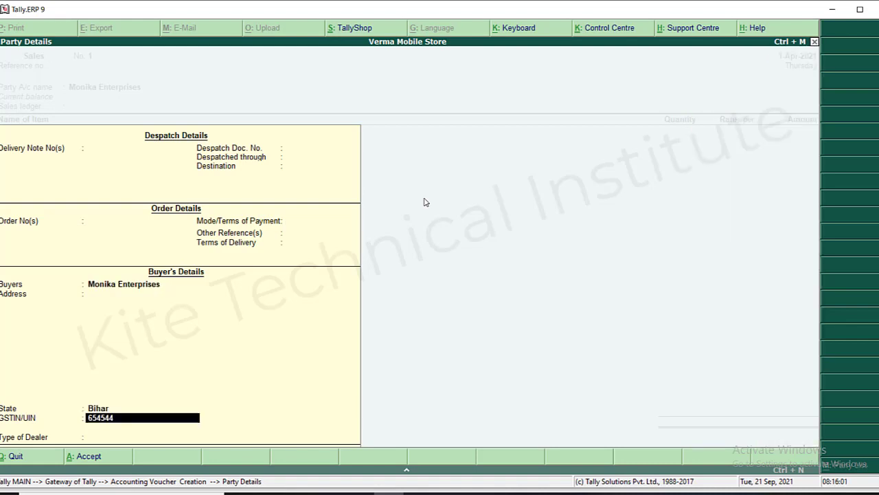
key("Down")
key("Down")
key("Down")
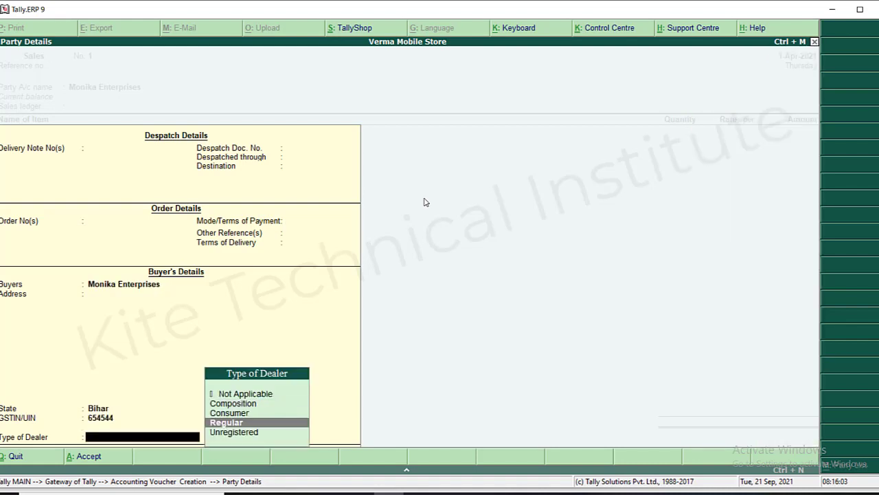
key("Return")
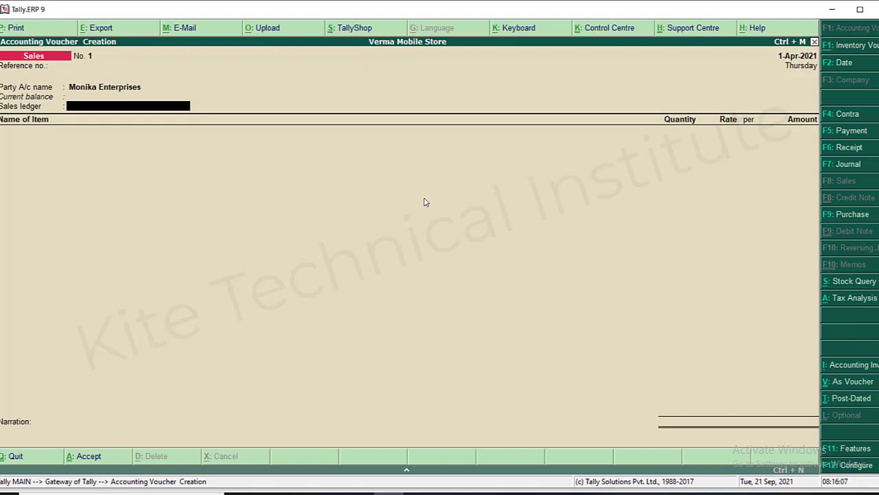
Start a new sales ledger from the sales voucher named Sales A/c and place it under Sales Accounts.
key("alt+c")
type("Sa")
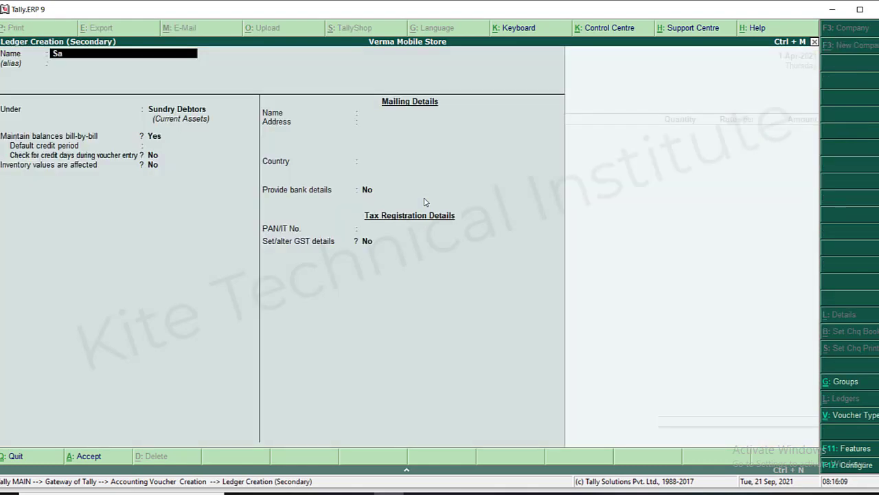
type("les A")
key("Return")
key("Return")
type("S")
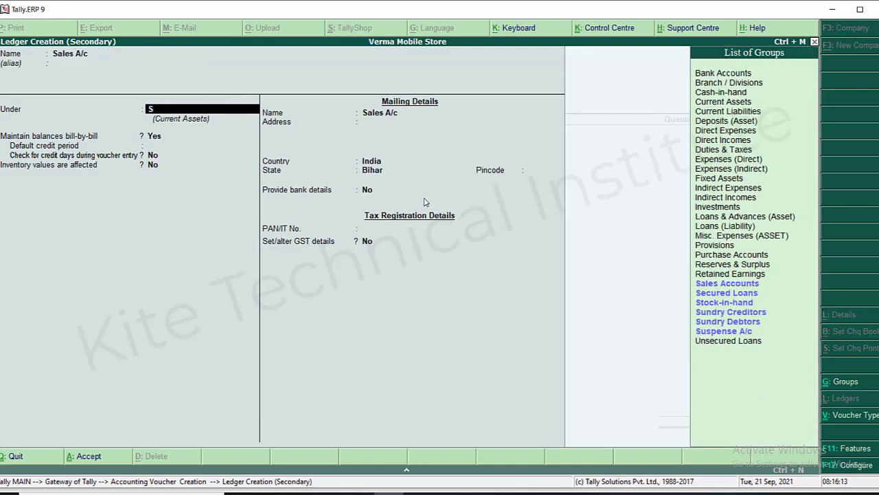
key("Down")
key("Up")
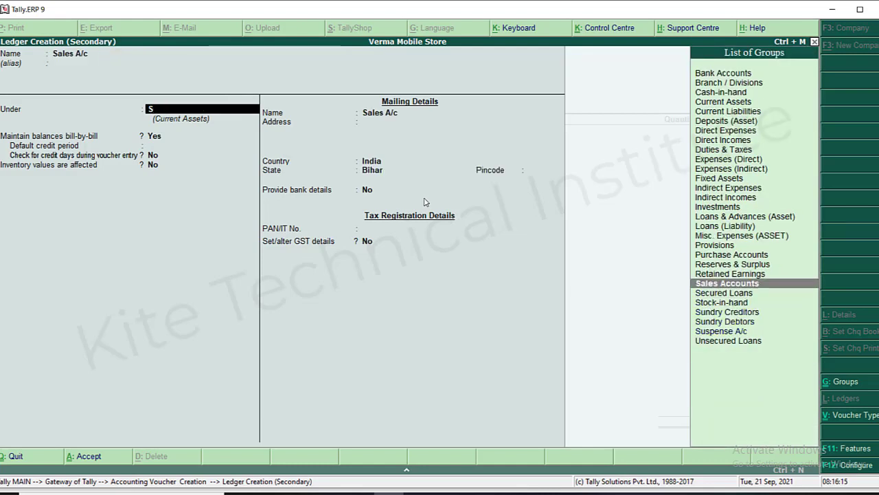
key("Return")
Keep inventory values affected and GST Applicable for Sales A/c, set its type of supply to Goods and save the ledger.
key("Return")
key("Return")
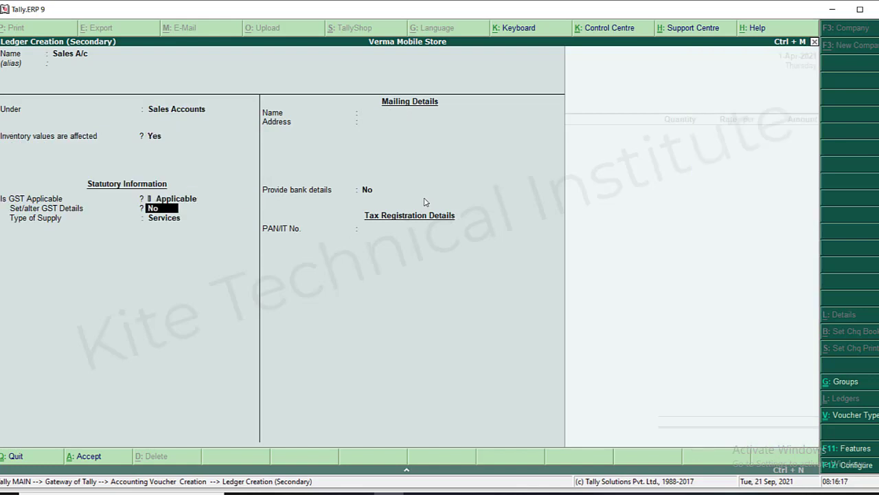
key("Return")
key("Up")
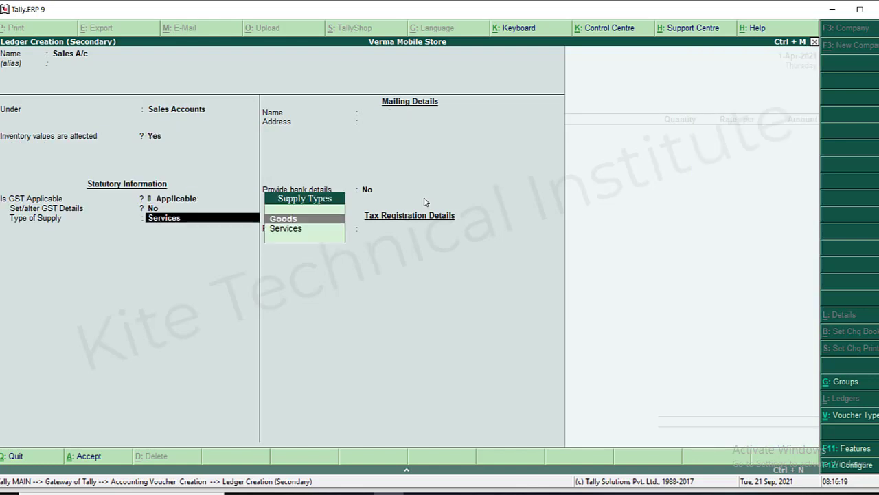
key("Return")
key("Return")
key("Return")
key("Return")
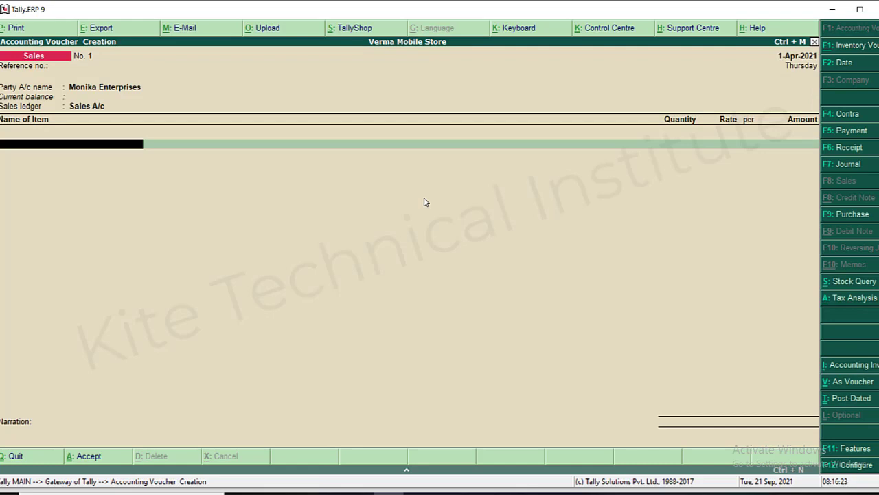
Add Infinix Hot10 to the sales voucher with quantity 2 Nos at a rate of 12,000, consulting the example image in Photos.
key("Return")
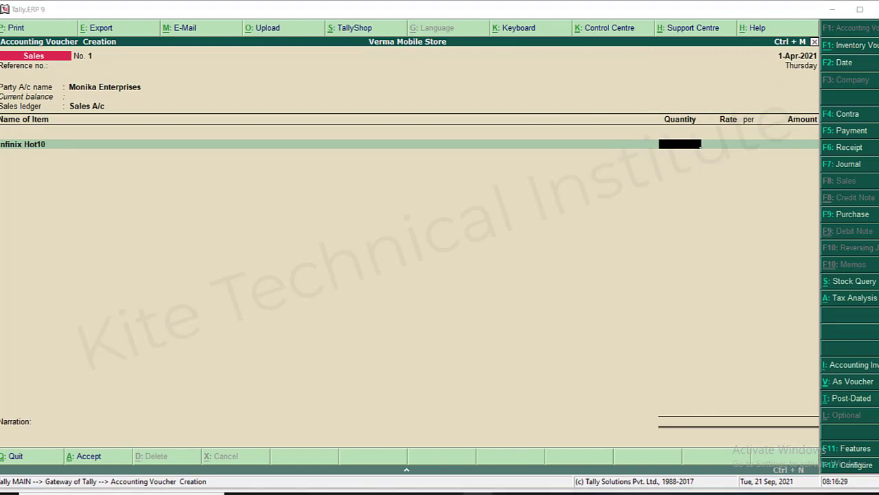
mouse_move(478, 492)
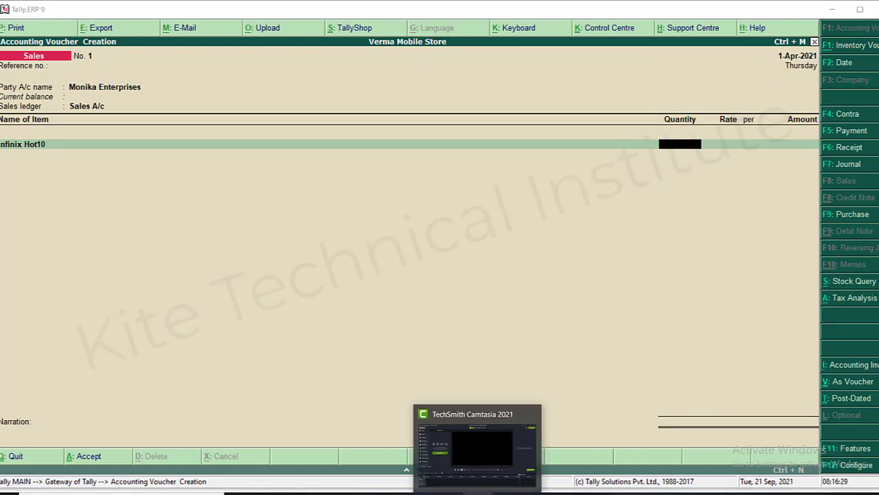
left_click(434, 489)
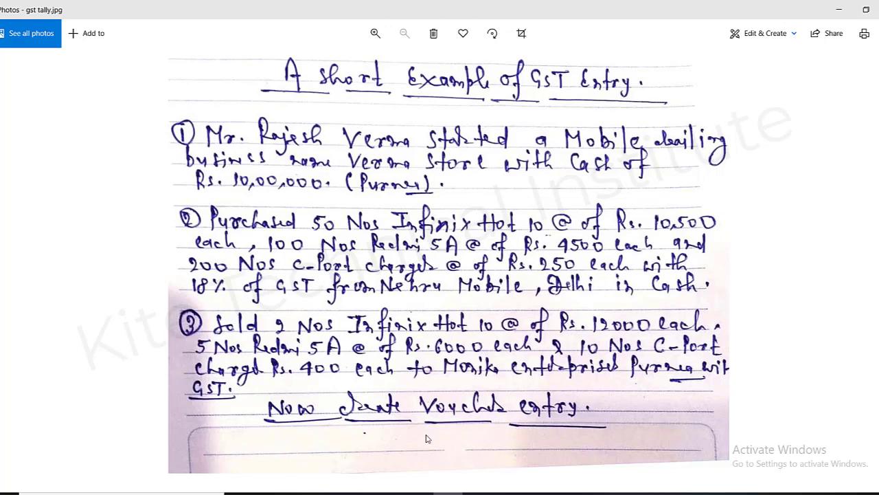
key("alt+Tab")
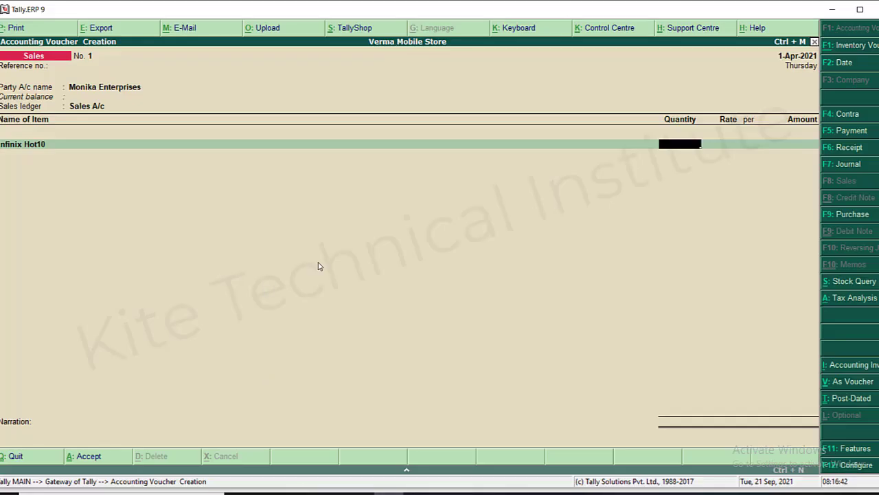
type("2")
key("Return")
type("1200")
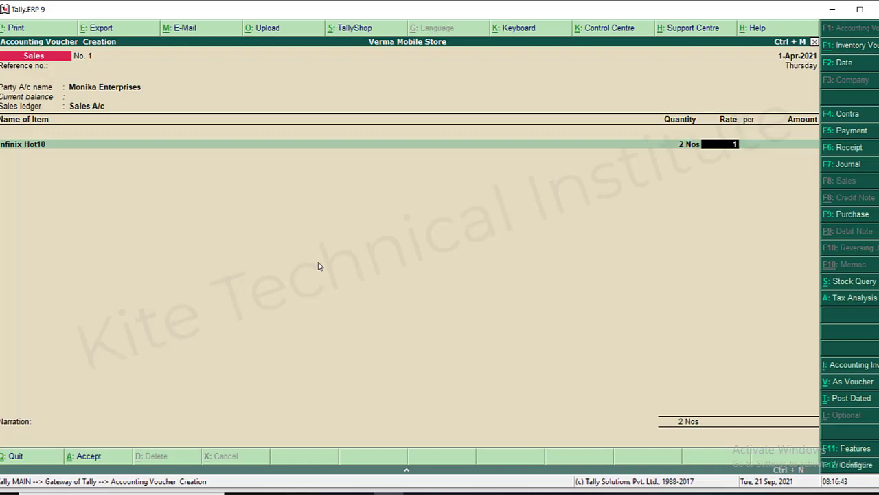
key("Return")
key("Return")
key("Return")
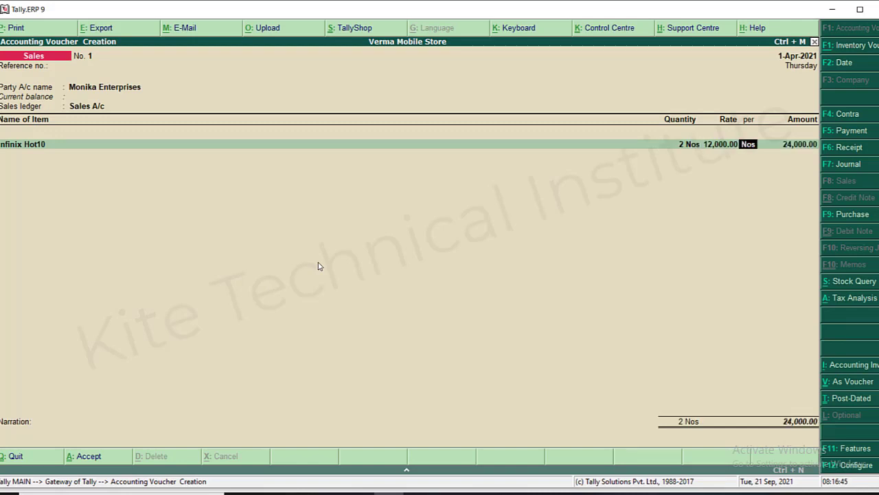
Add Redmi 5A to the sales voucher with quantity 5 Nos at a rate of 6,000, rechecking the example image in Photos.
type("R")
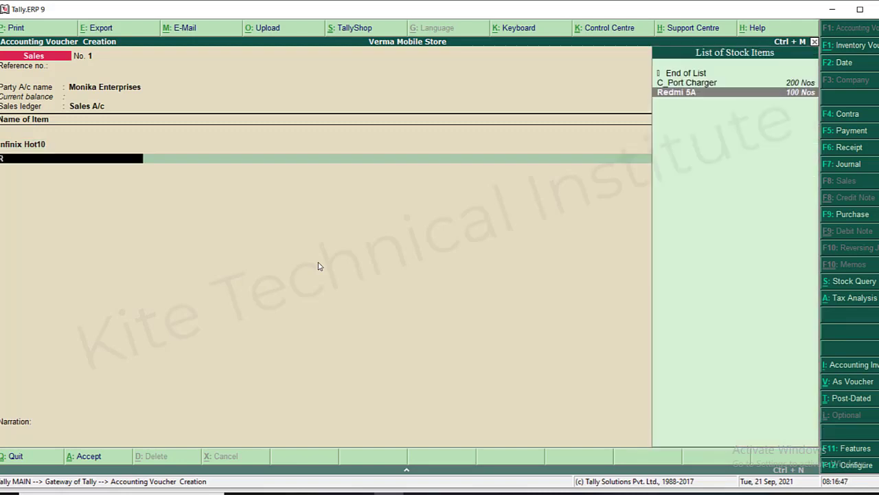
key("Return")
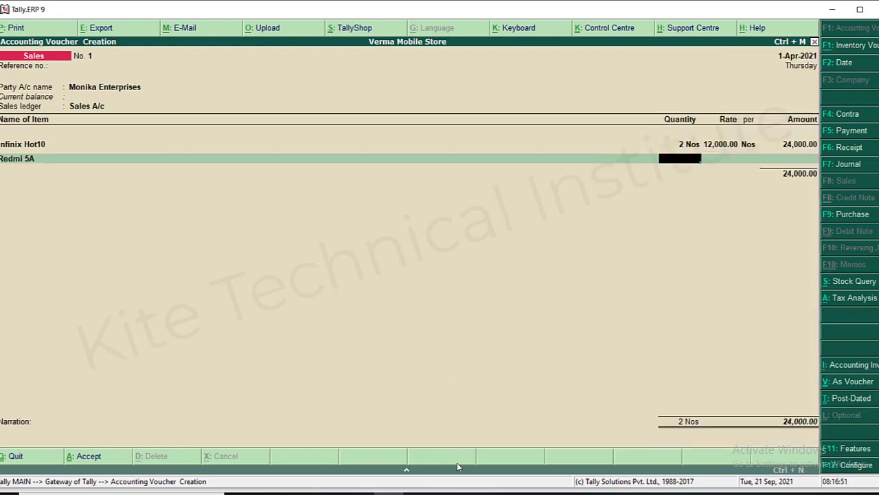
left_click(448, 493)
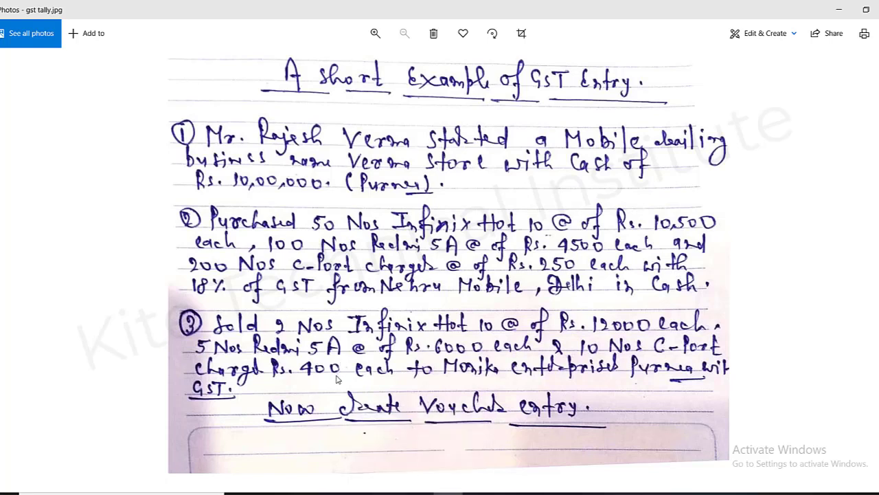
left_click(389, 493)
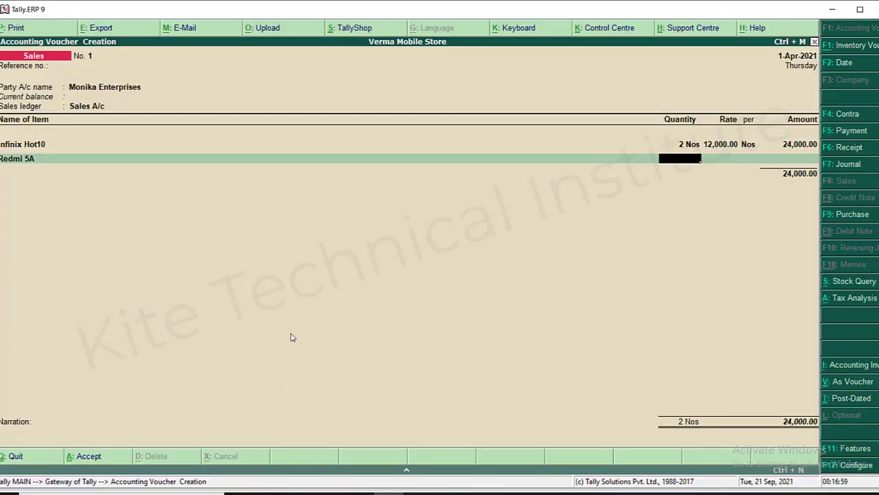
type("5")
key("Return")
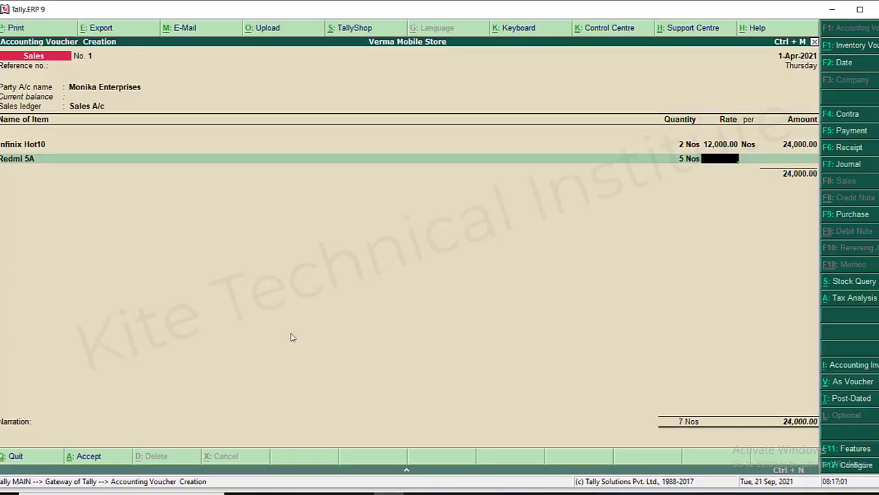
type("6000")
key("Return")
key("Return")
key("Return")
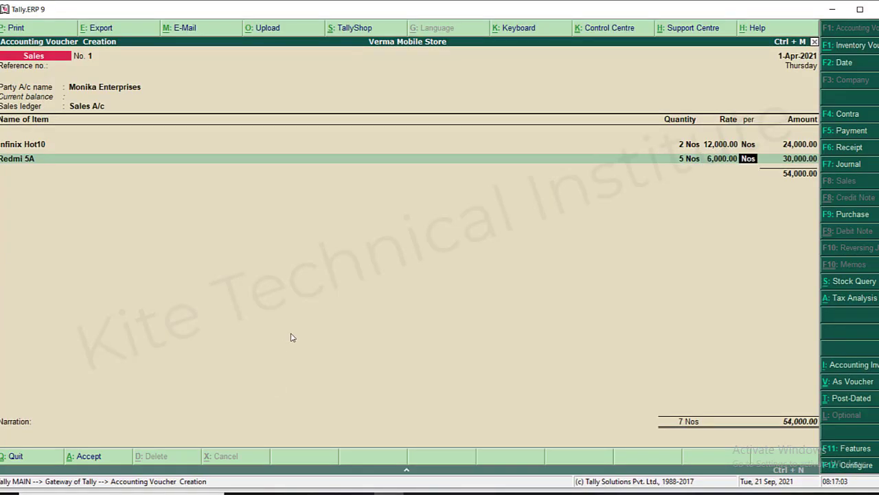
Add C_Port Charger with quantity 10 Nos at a rate of 400 and end the voucher's item list.
type("c")
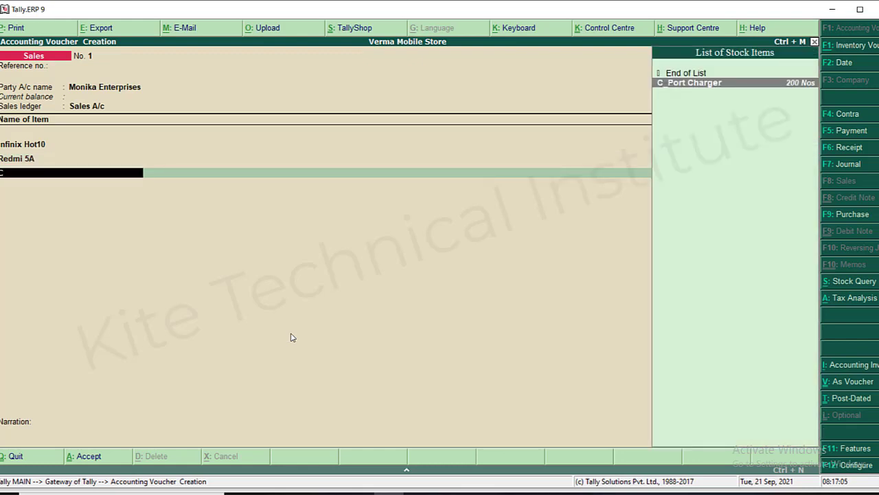
key("Return")
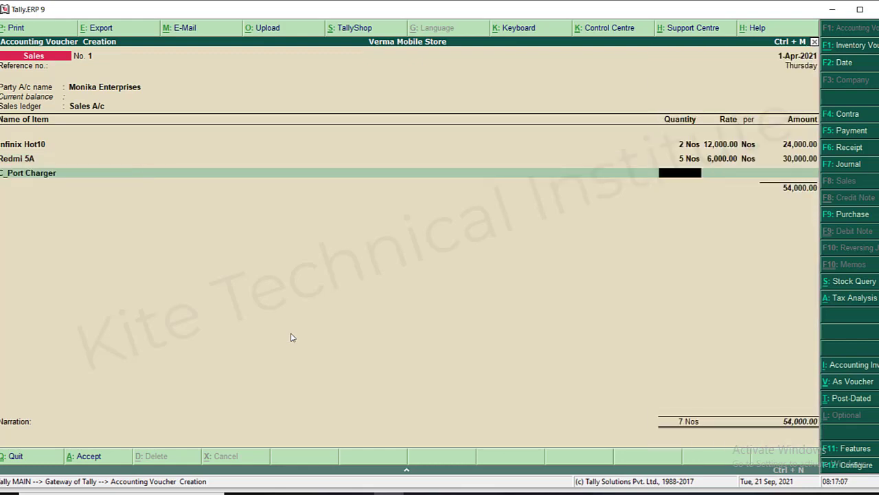
type("10")
key("Return")
type("400")
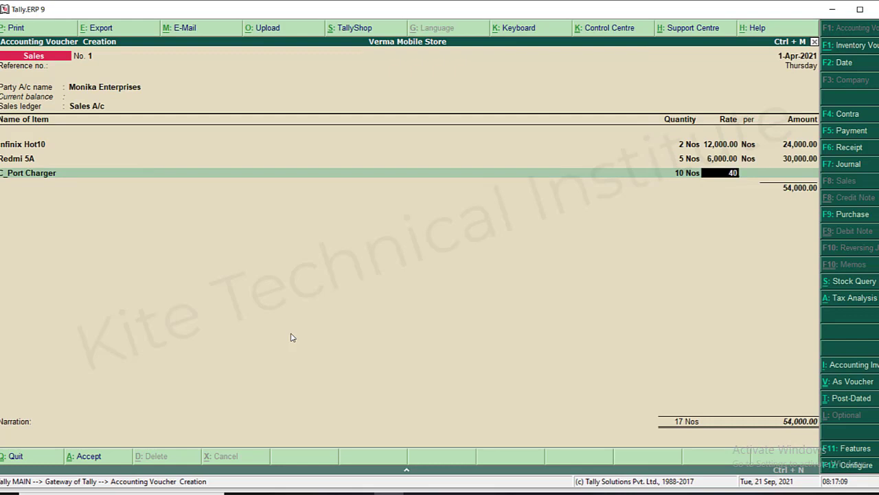
key("Return")
key("Return")
key("Return")
key("Return")
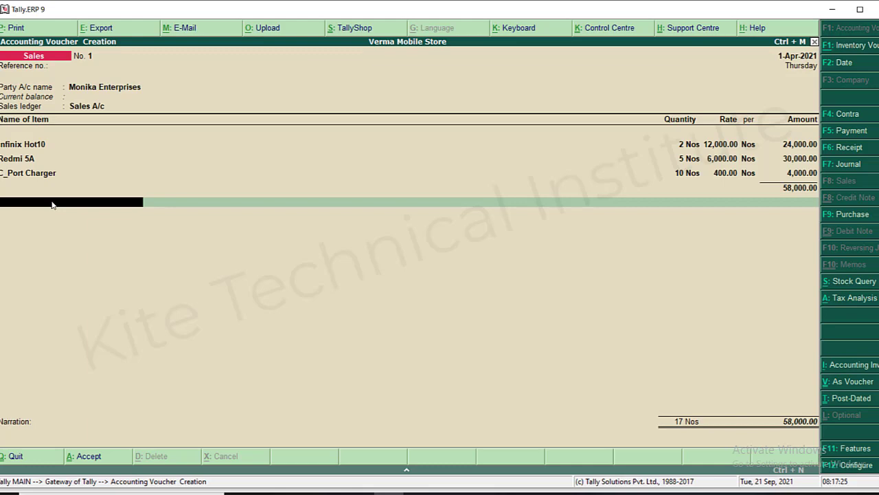
Start a new tax ledger from the sales voucher named SGST and place it under Duties & Taxes.
key("alt+c")
type("SGST")
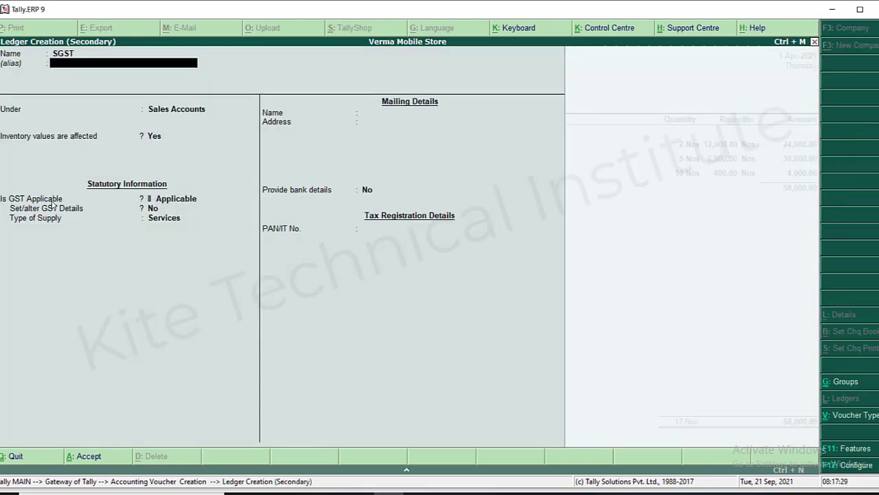
key("Return")
type("D")
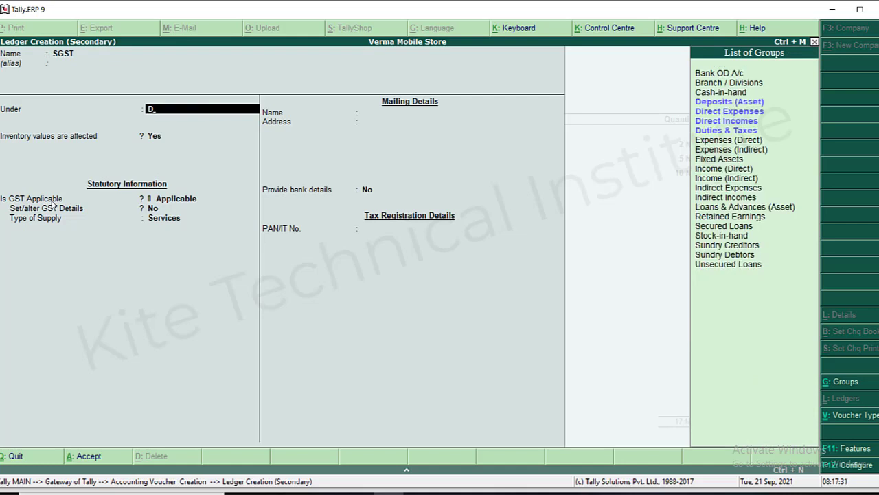
key("Down")
key("Down")
key("Down")
key("Return")
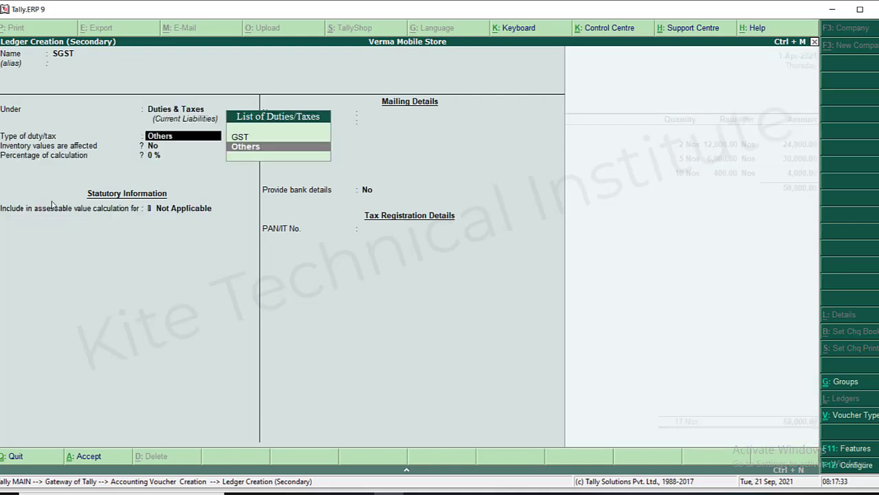
Set the SGST ledger's type of duty/tax to GST and its tax type to State Tax.
key("Up")
key("Return")
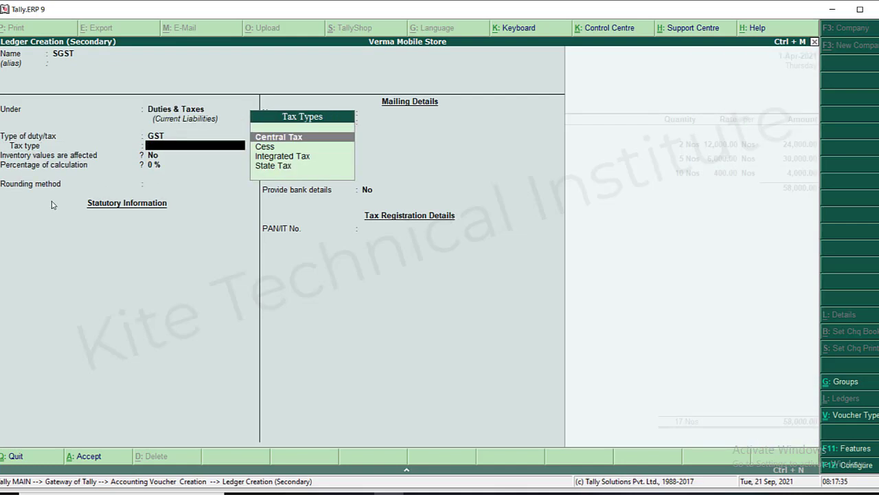
key("Down")
key("Down")
key("Down")
key("Return")
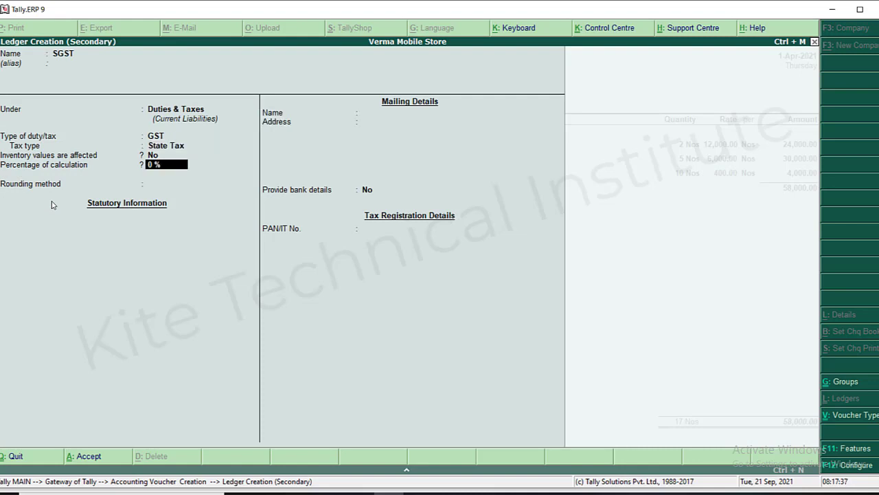
Keep the remaining SGST ledger defaults with 0 % calculation, save the ledger and accept the calculated SGST amount in the voucher.
key("Return")
key("Return")
key("Return")
key("Return")
key("Return")
key("Return")
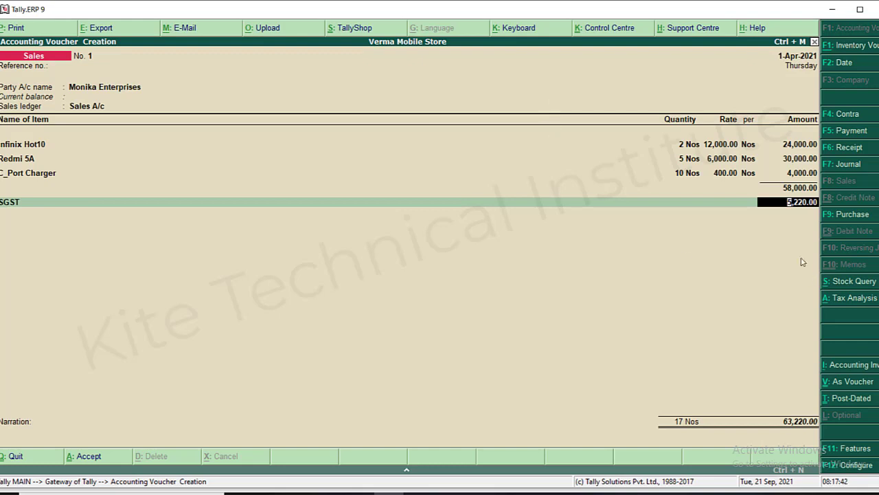
key("Return")
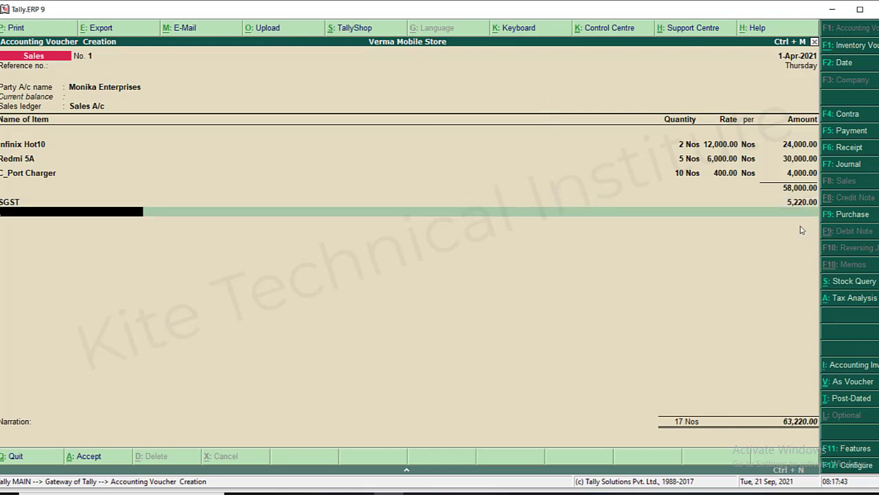
Start a CGST ledger from the sales voucher under Duties & Taxes with duty type GST and tax type Central Tax.
key("alt+c")
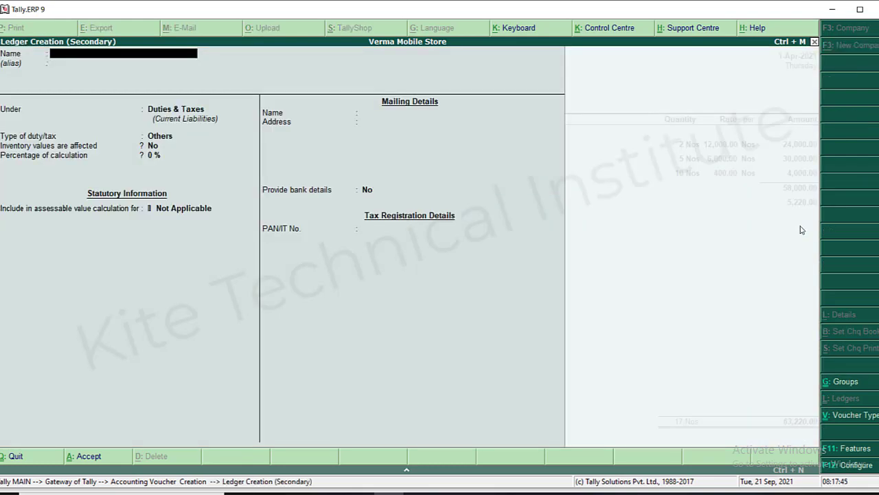
type("CGST")
key("Return")
key("Return")
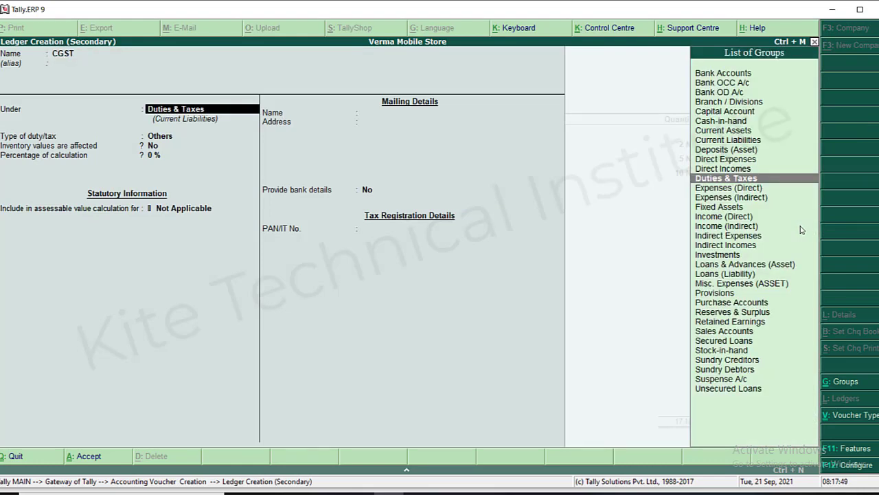
key("Return")
key("Up")
key("Return")
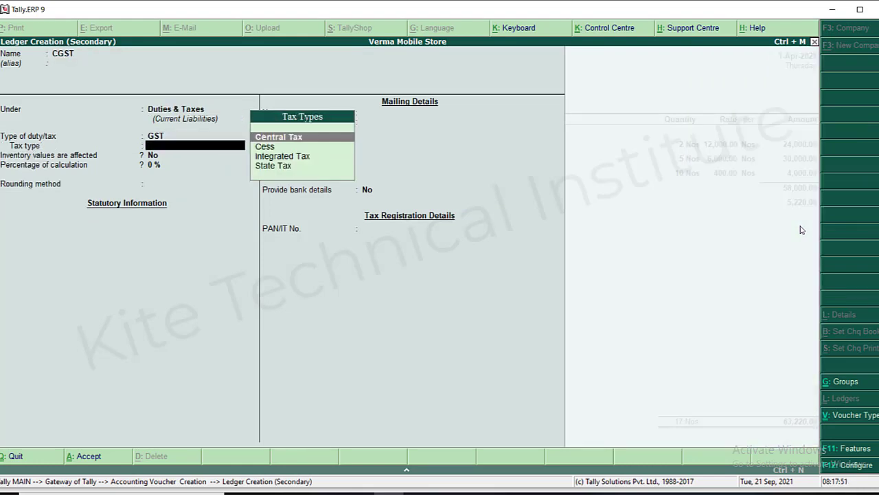
key("Return")
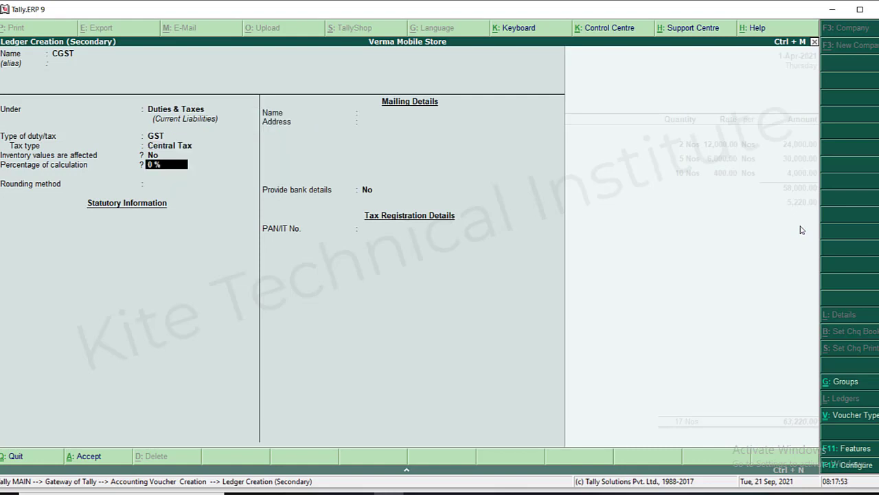
Save the CGST ledger with 0 % calculation, accept its calculated amount in the voucher and end the tax ledger lines.
key("Return")
key("Return")
key("Return")
key("Return")
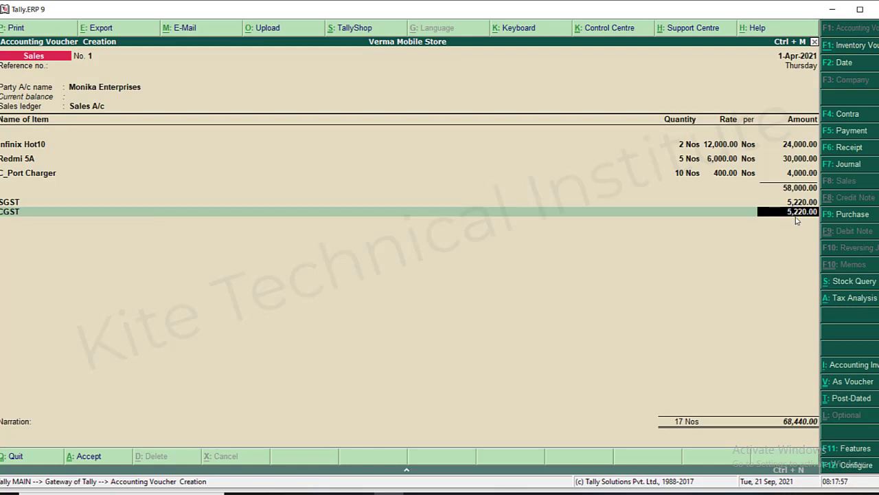
key("Return")
key("Return")
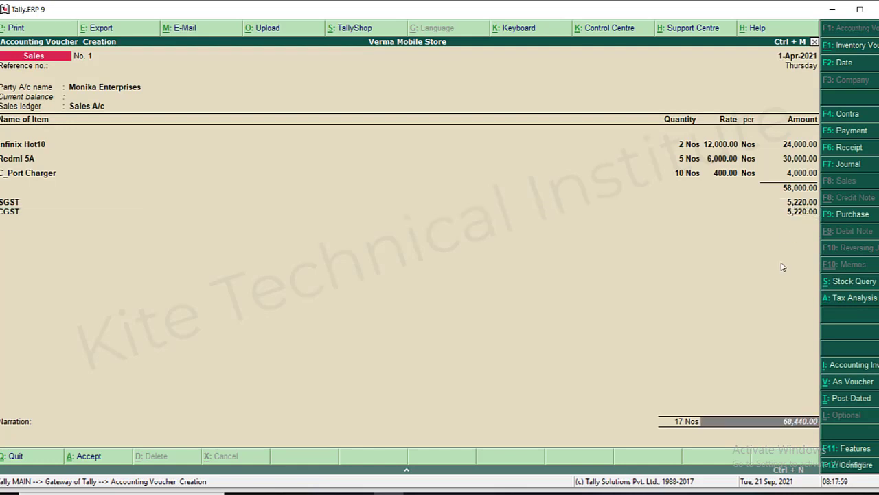
Save the Monika Enterprises sales voucher without a narration and leave voucher entry for the Gateway of Tally.
key("Return")
key("Return")
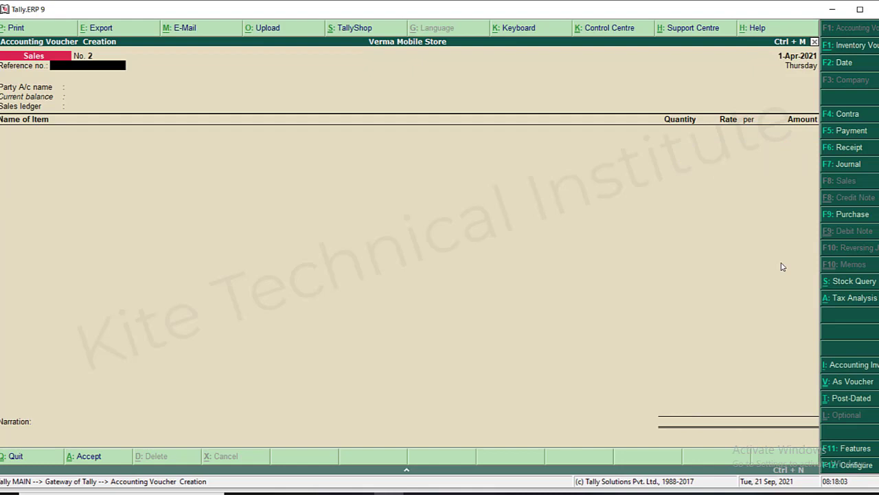
key("Escape")
key("y")
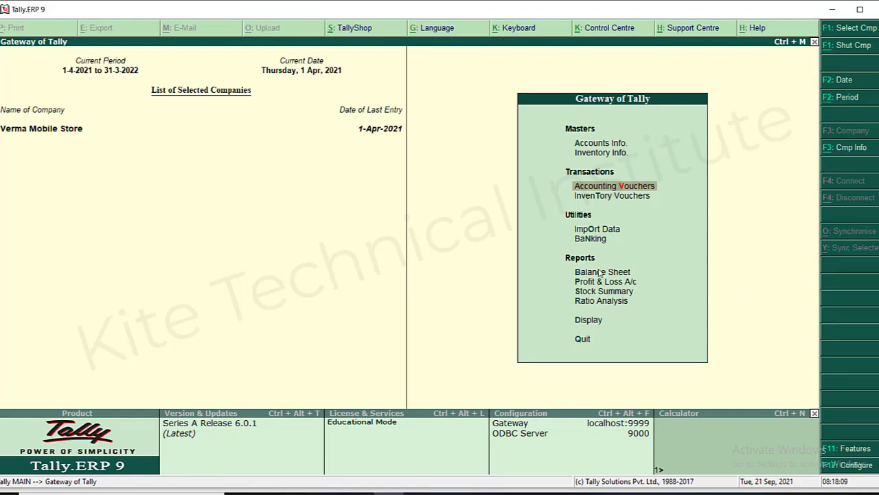
Review the recorded vouchers in the Day Book and return to the Gateway of Tally.
key("d")
key("y")
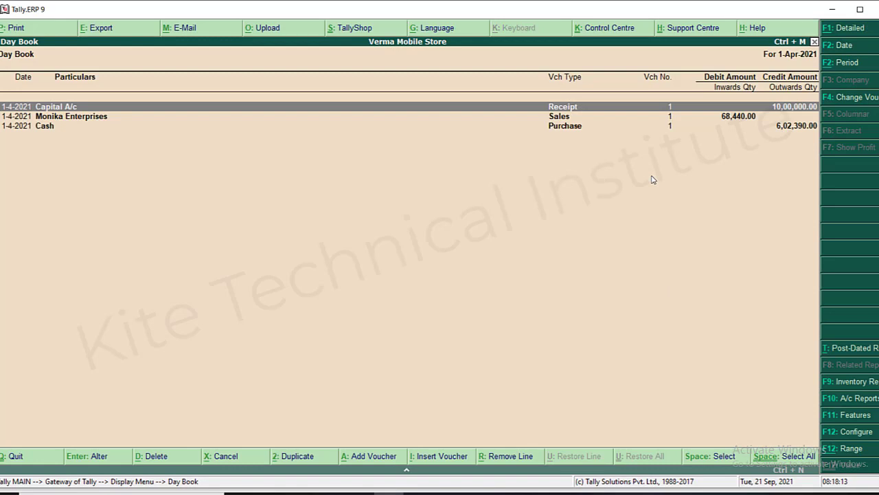
key("Escape")
key("Escape")
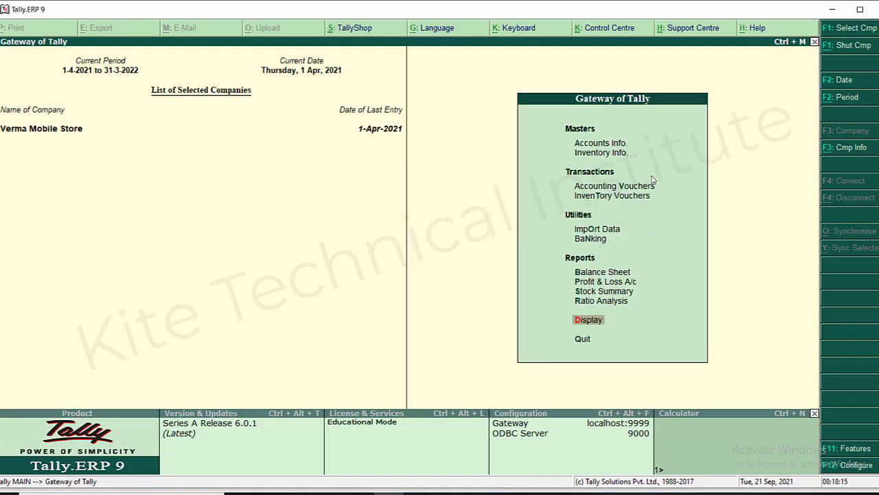
Open the company's Balance Sheet report.
key("Up")
key("Up")
key("Up")
key("Up")
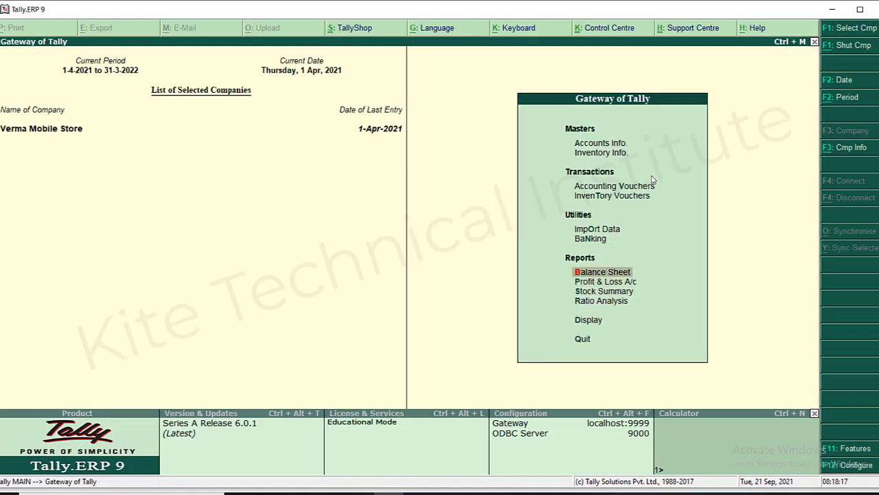
key("Return")
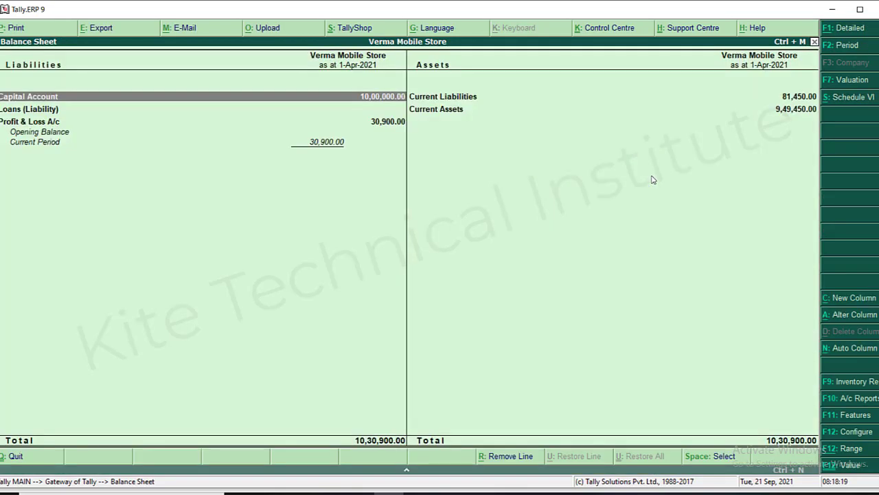
Drill down from Current Liabilities into Duties & Taxes to examine the GST ledger balances, then return to the Gateway of Tally.
left_click(458, 100)
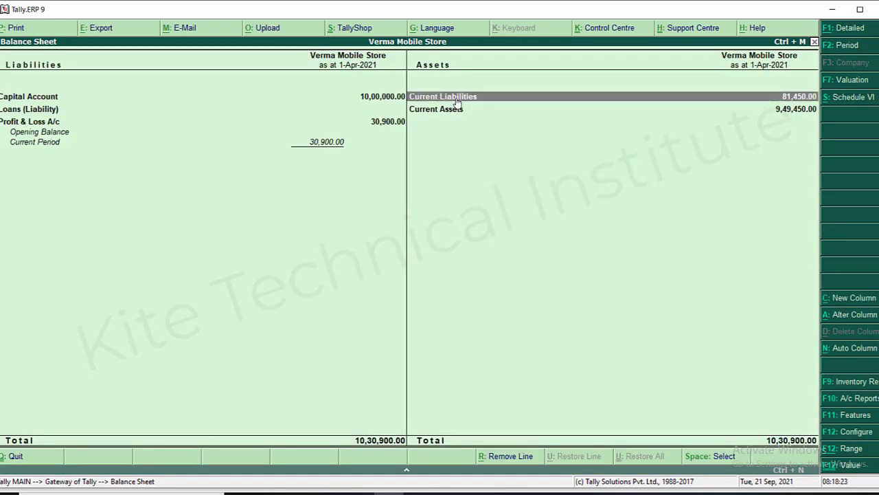
left_click(457, 100)
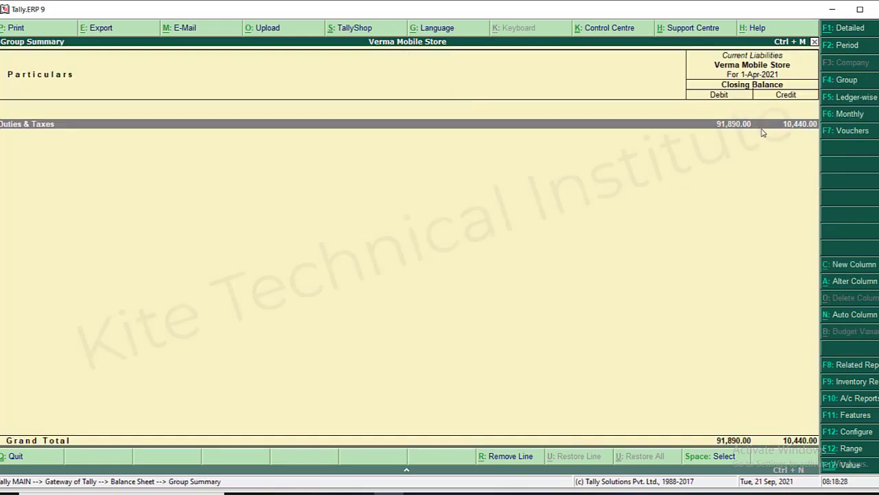
key("Return")
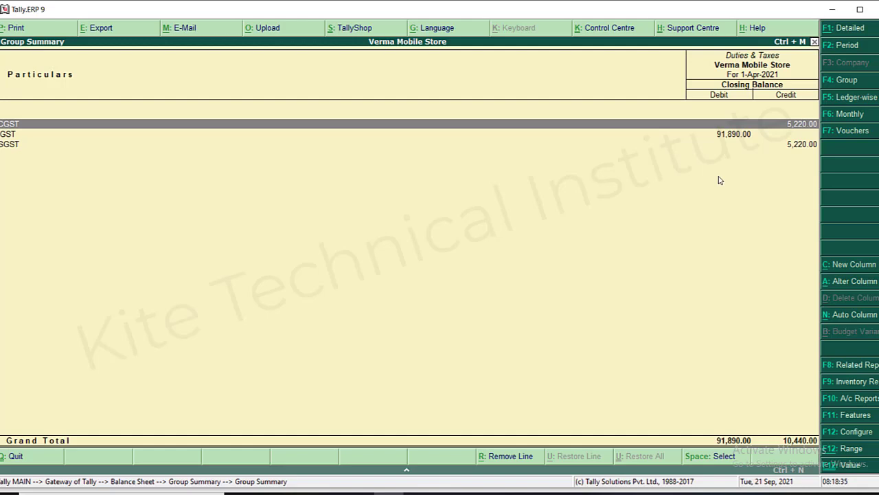
key("Escape")
key("Escape")
key("Escape")
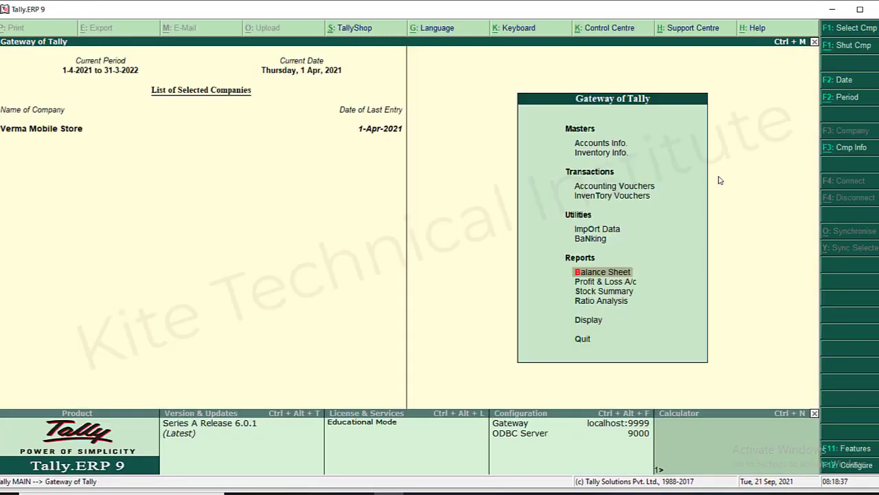